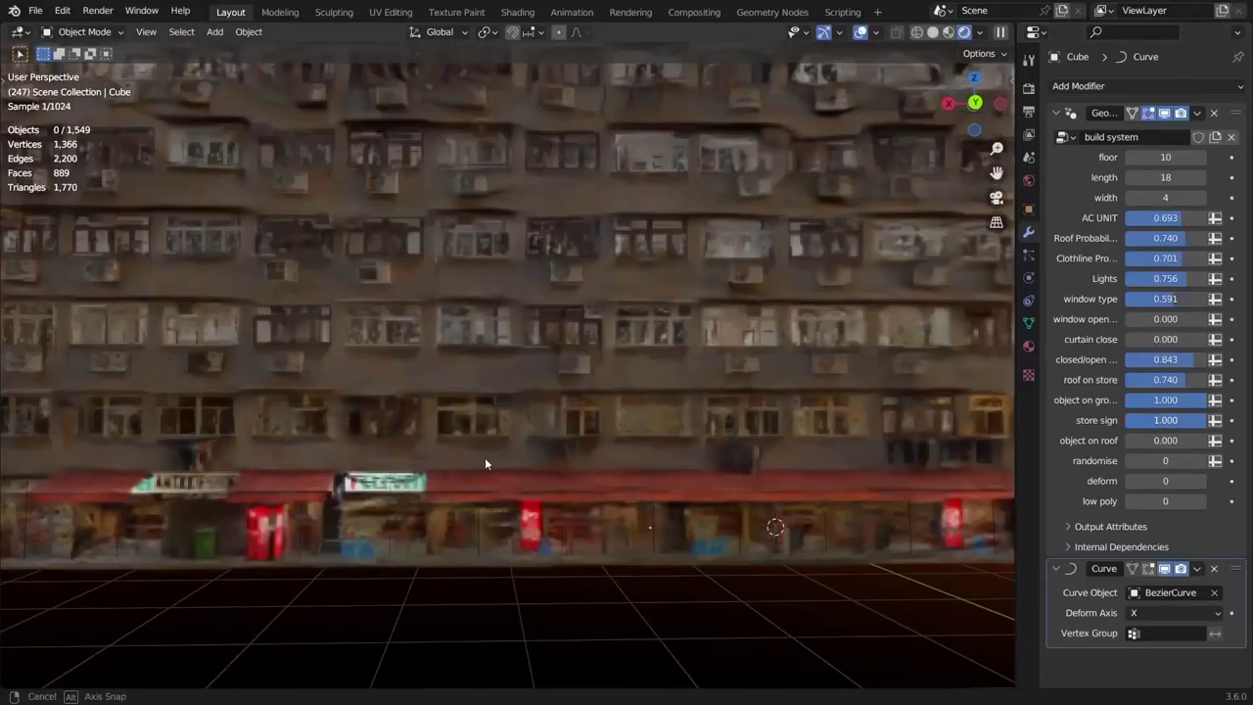
Orbit to an angled street-level view of the 10-floor, length-18 apartment building facade.
{"action": "middle_click_drag", "start_coordinate": [485, 464], "coordinate": [209, 583]}
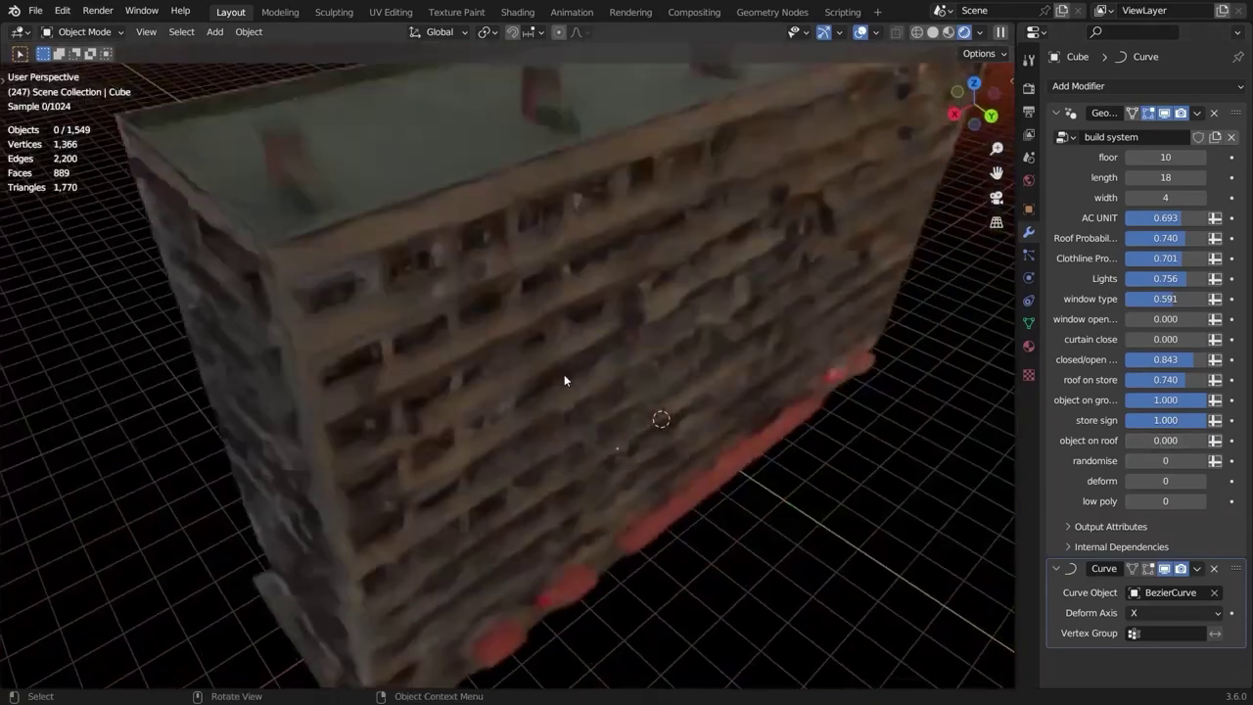
Add more rooftop objects, switch to low-poly preview, and bend the guide curve along Y.
{"action": "left_click_drag", "start_coordinate": [1165, 440], "coordinate": [1190, 439]}
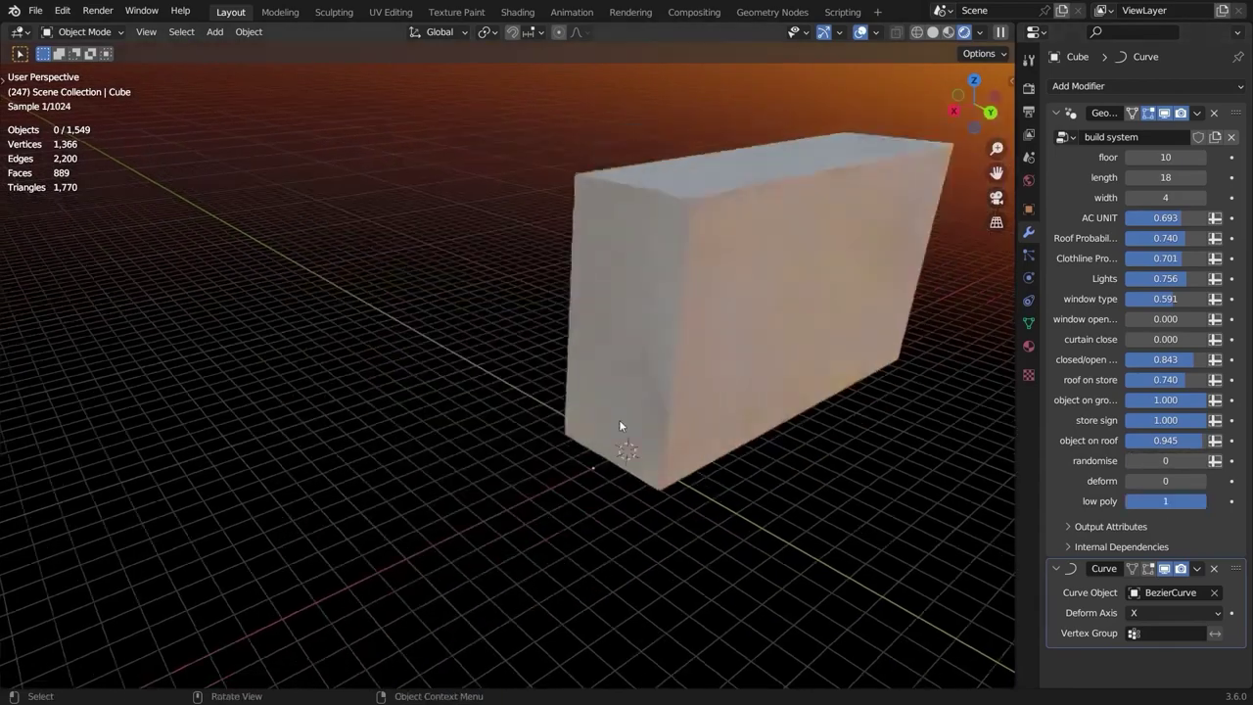
{"action": "middle_click_drag", "start_coordinate": [618, 419], "coordinate": [270, 492]}
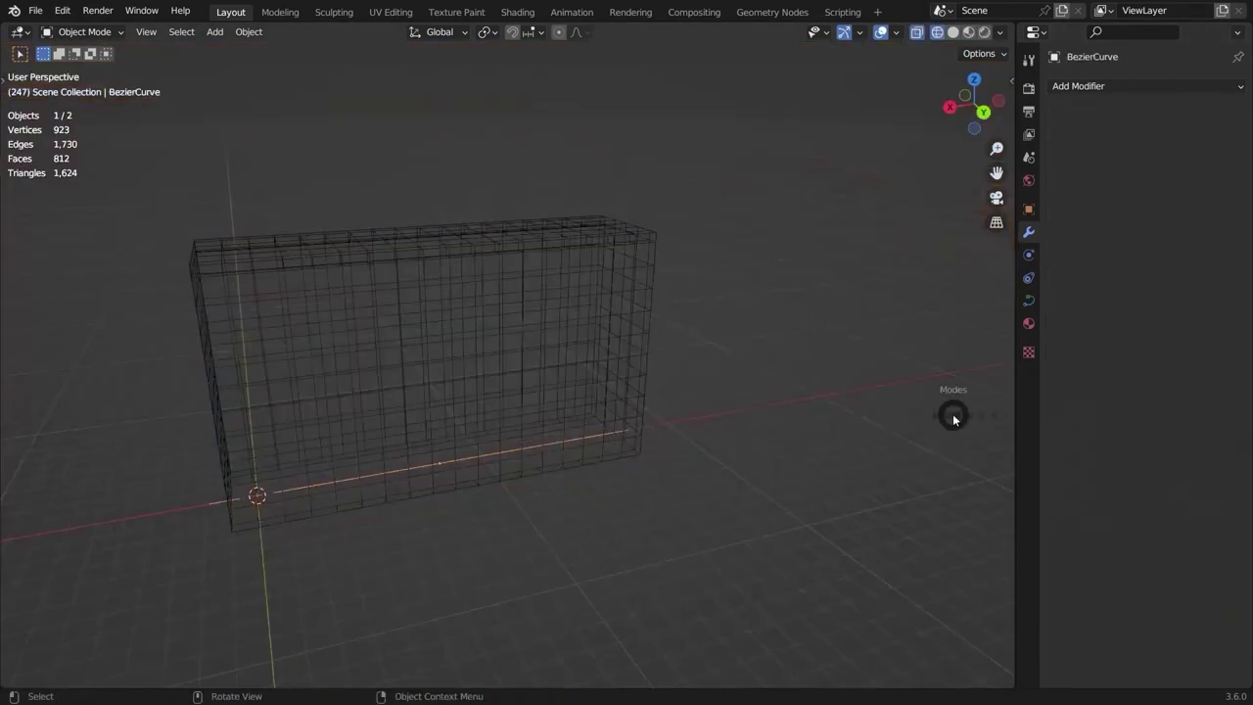
{"action": "key", "text": "Tab"}
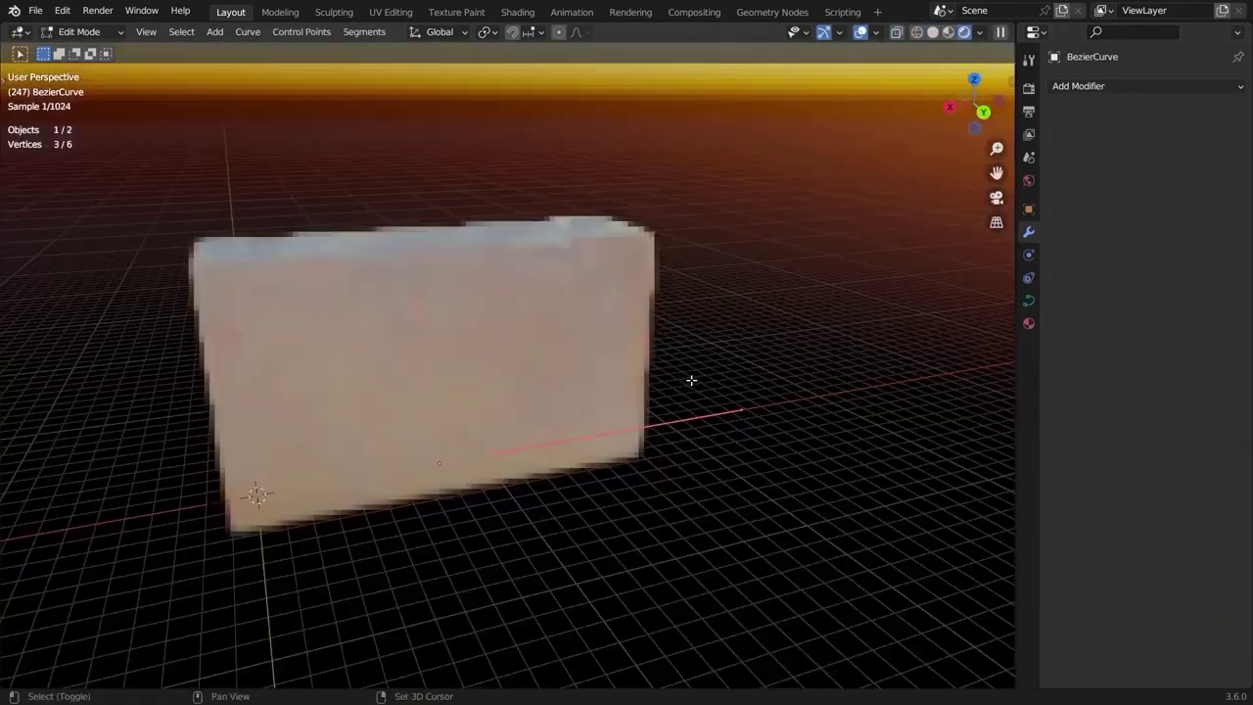
{"action": "key", "text": "g"}
{"action": "key", "text": "y"}
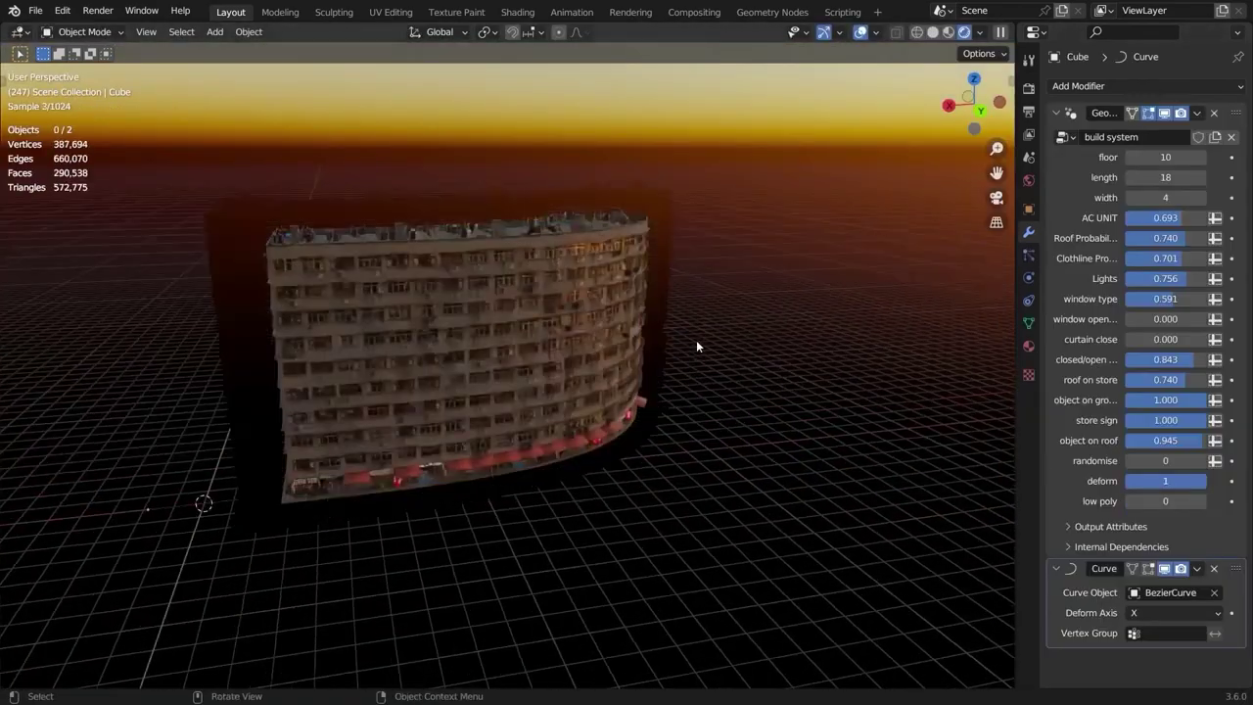
{"action": "middle_click_drag", "start_coordinate": [696, 347], "coordinate": [185, 448]}
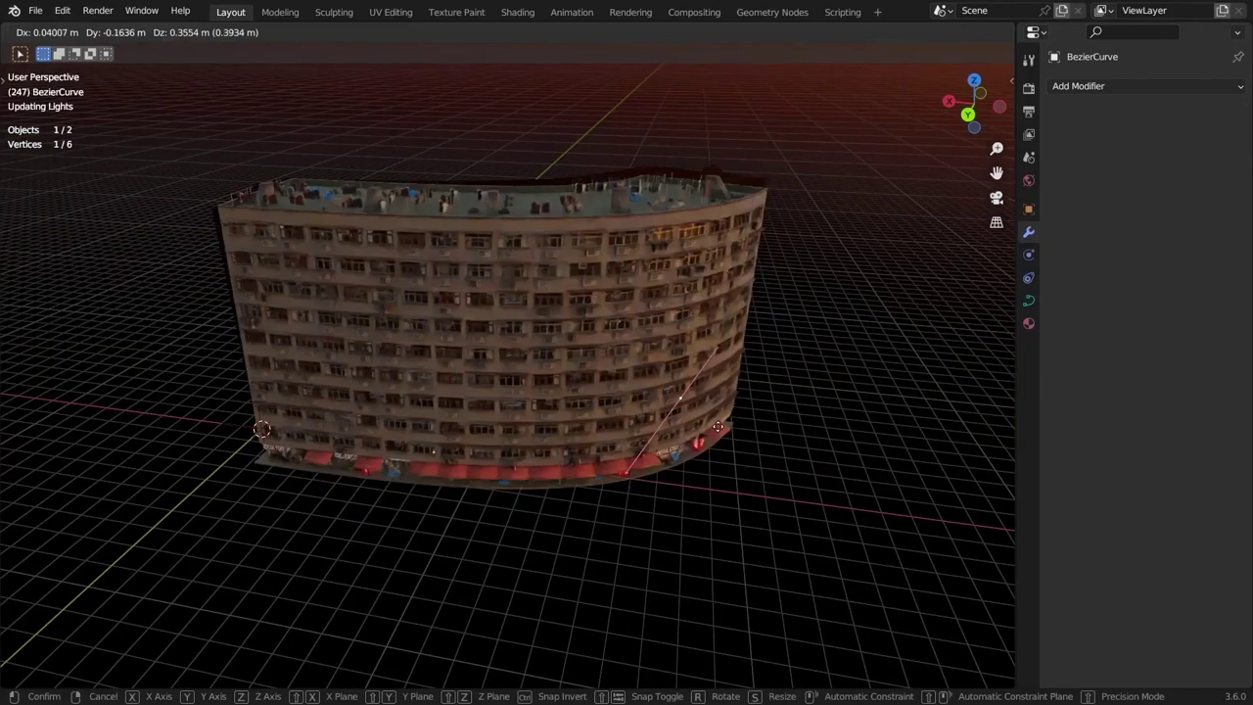
{"action": "left_click", "coordinate": [718, 427]}
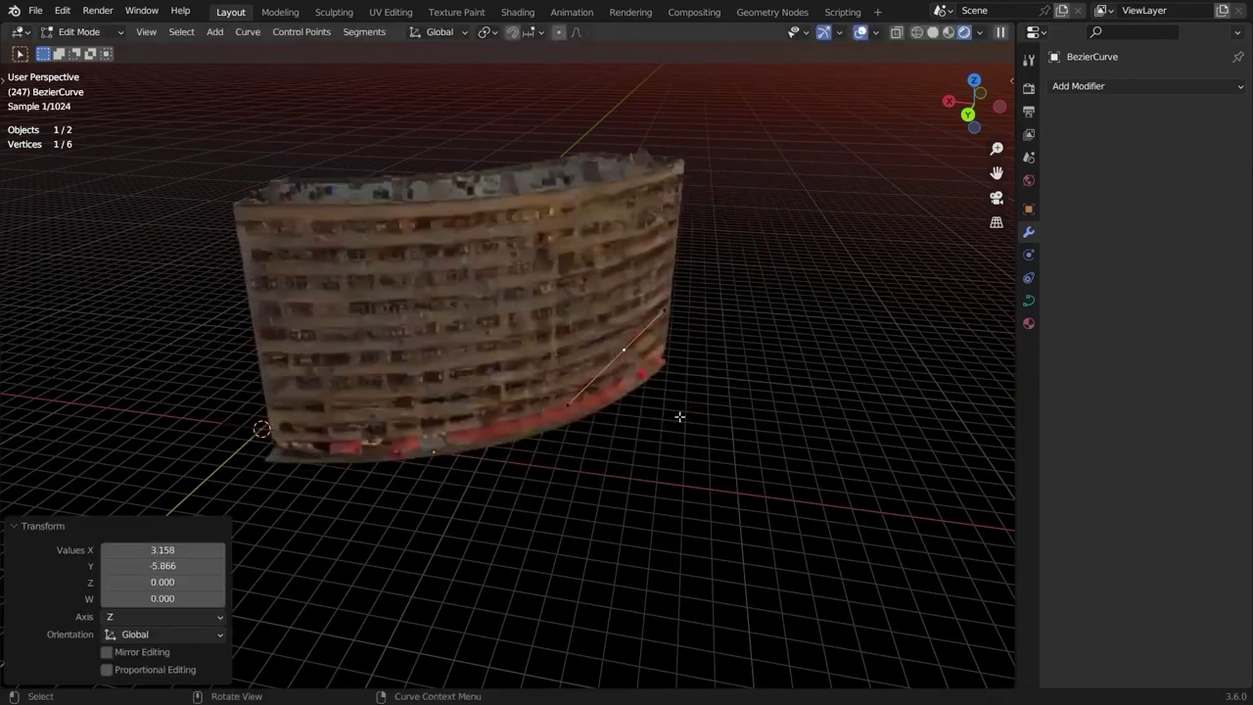
Move another curve point on a single axis and lengthen the building to 47.
{"action": "key", "text": "g"}
{"action": "key", "text": "z"}
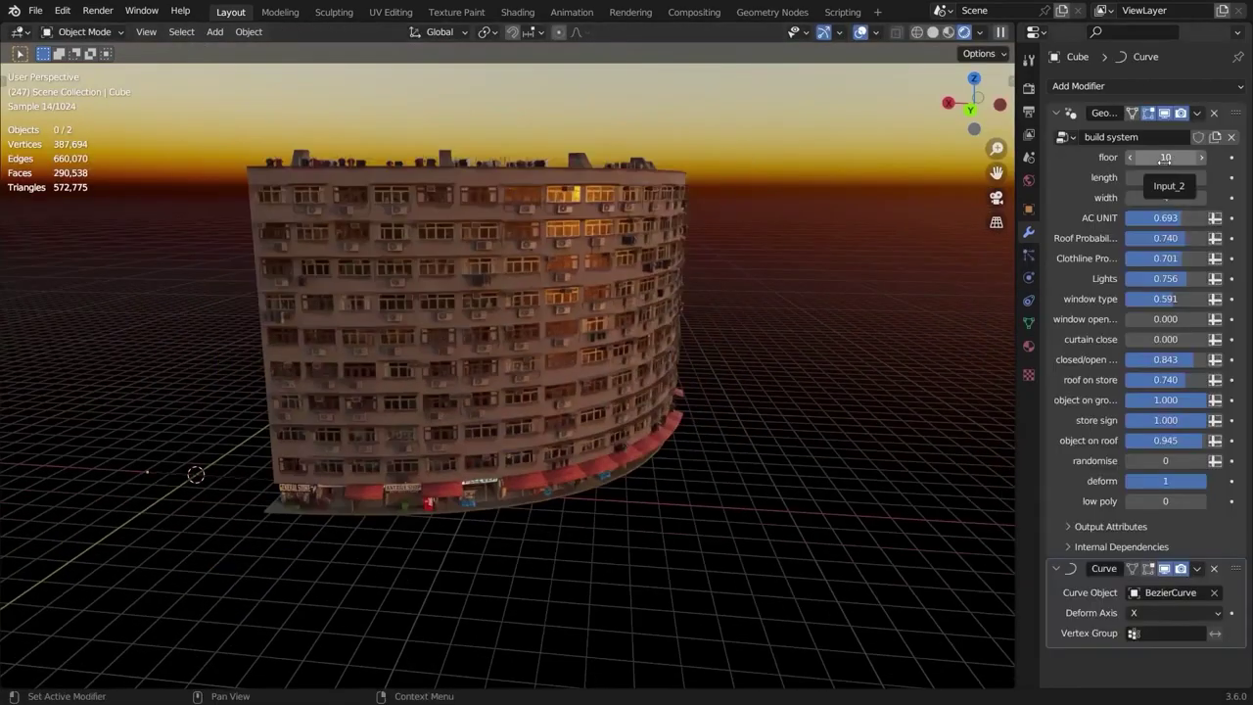
{"action": "left_click_drag", "start_coordinate": [1165, 178], "coordinate": [1136, 177]}
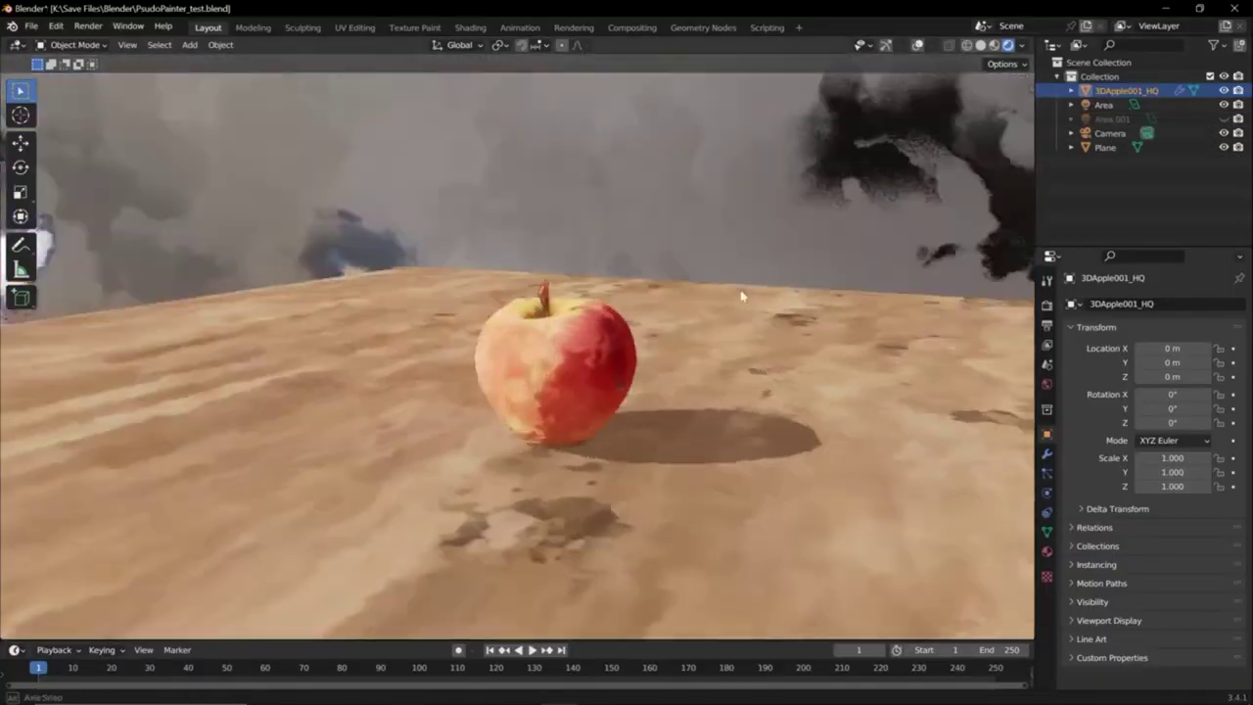
Hide one Area light, feed the PseudoPainter Pattern into the wood texture, and set Texture Blur to 0.410.
{"action": "left_click_drag", "start_coordinate": [1224, 104], "coordinate": [1227, 125]}
{"action": "left_click", "coordinate": [1225, 120]}
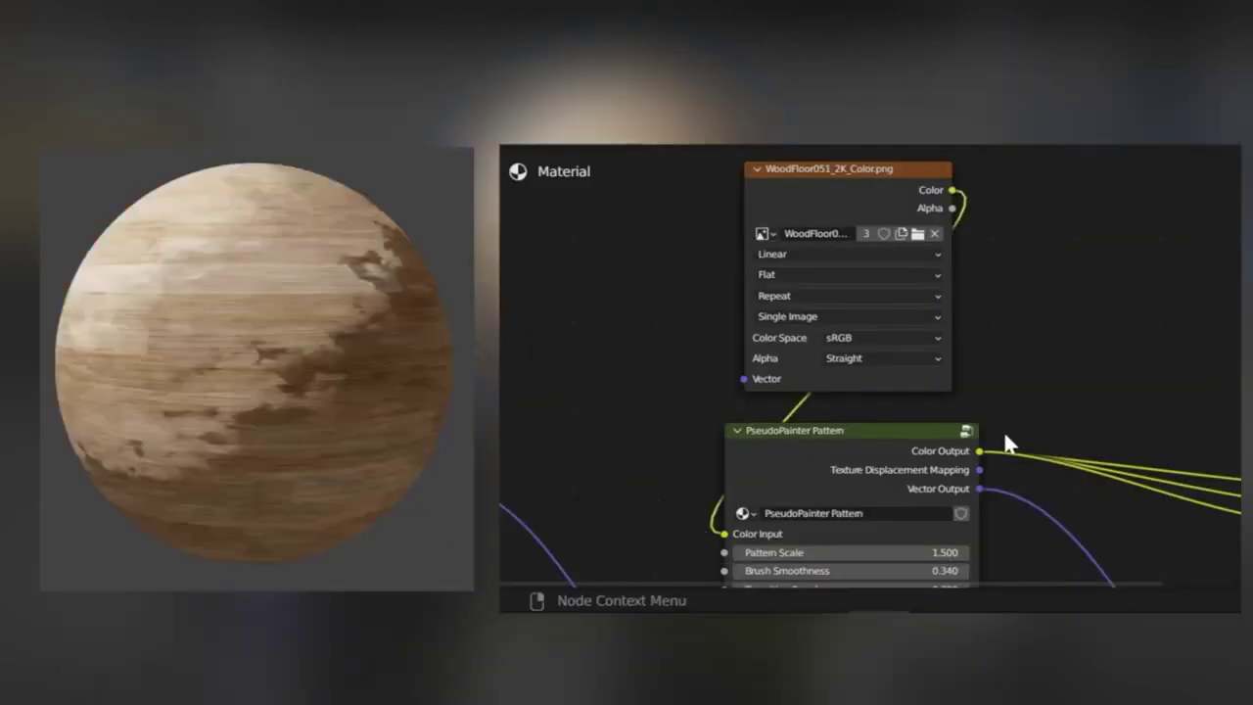
{"action": "left_click_drag", "start_coordinate": [1004, 429], "coordinate": [735, 376]}
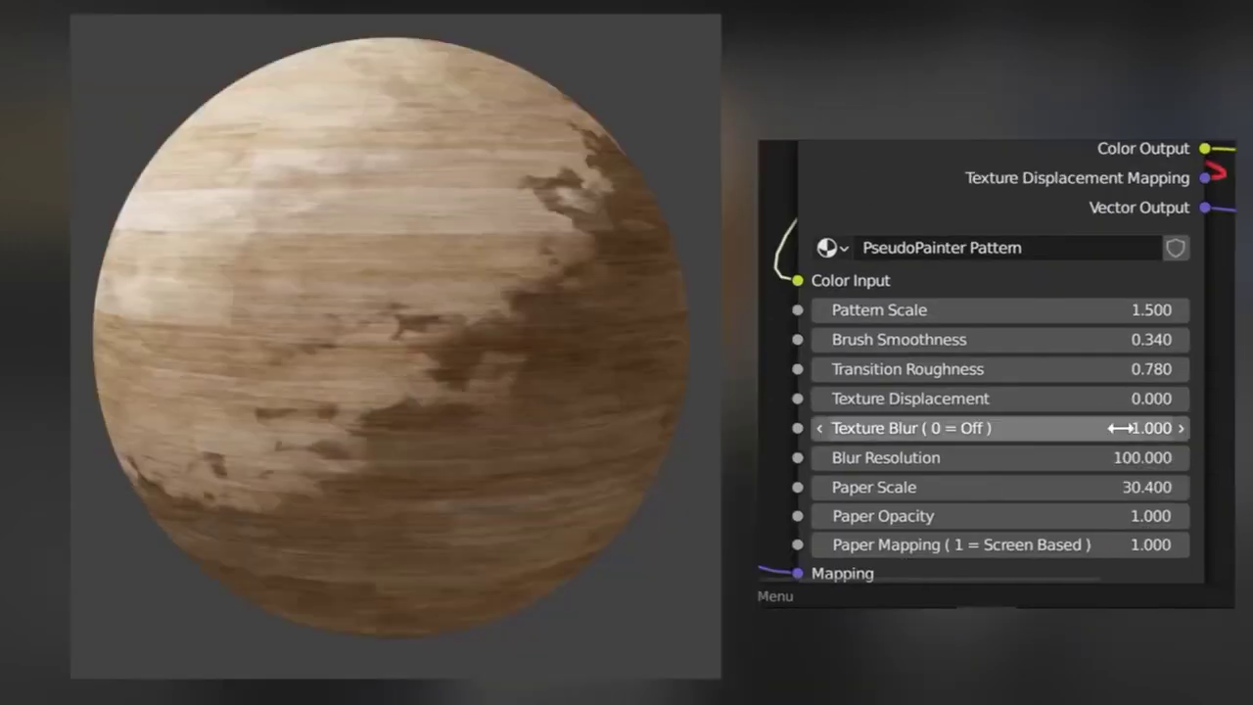
{"action": "left_click_drag", "start_coordinate": [1121, 428], "coordinate": [1062, 428]}
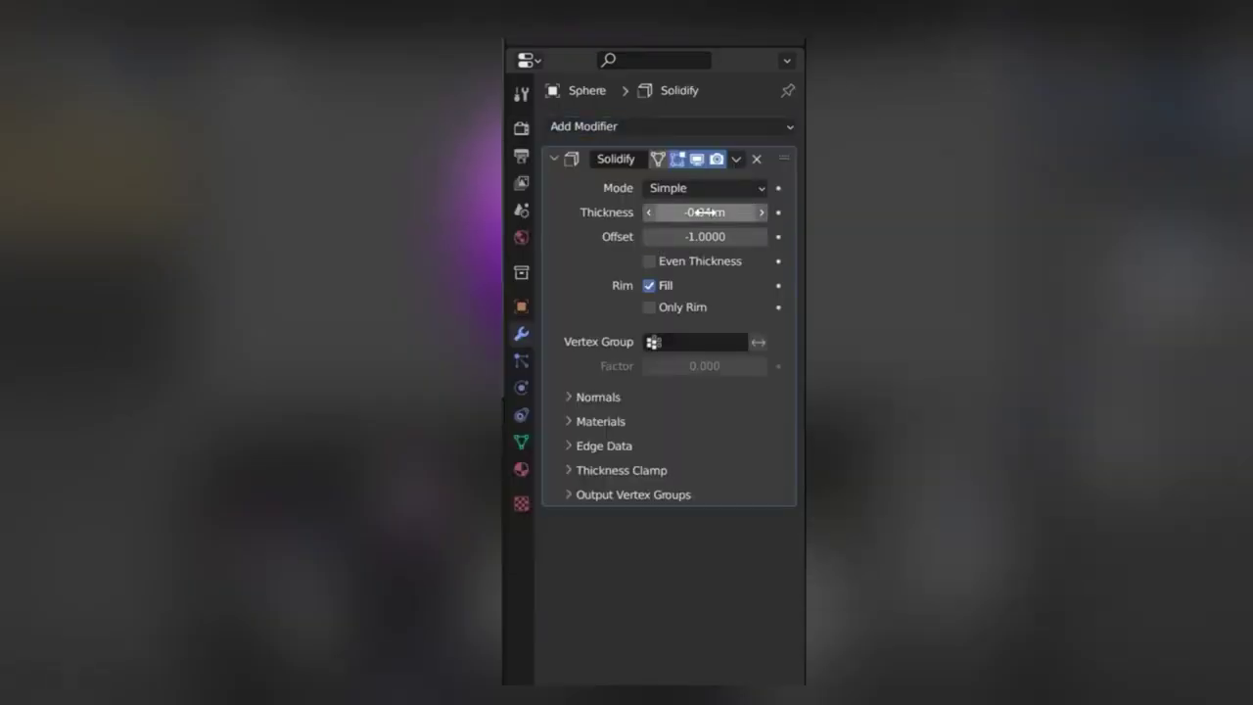
Open the material settings, then view the IK Parent choices for hand_ik.R.
{"action": "left_click", "coordinate": [523, 464]}
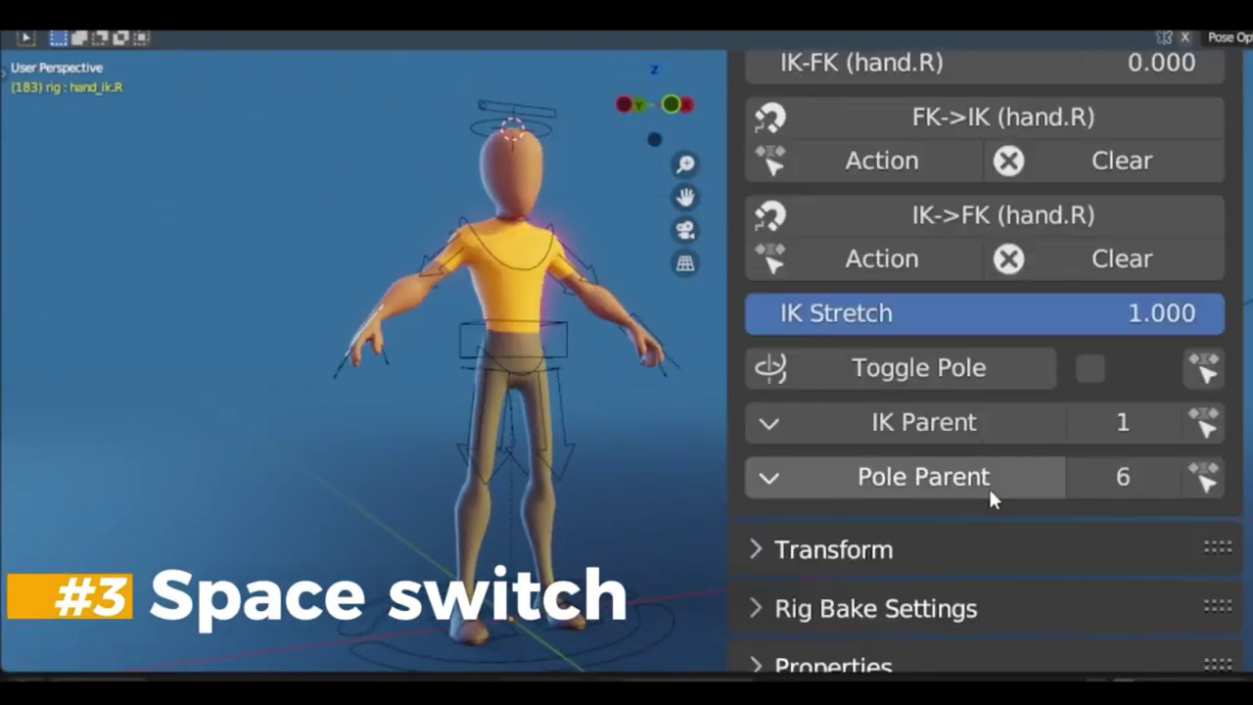
{"action": "left_click", "coordinate": [960, 423]}
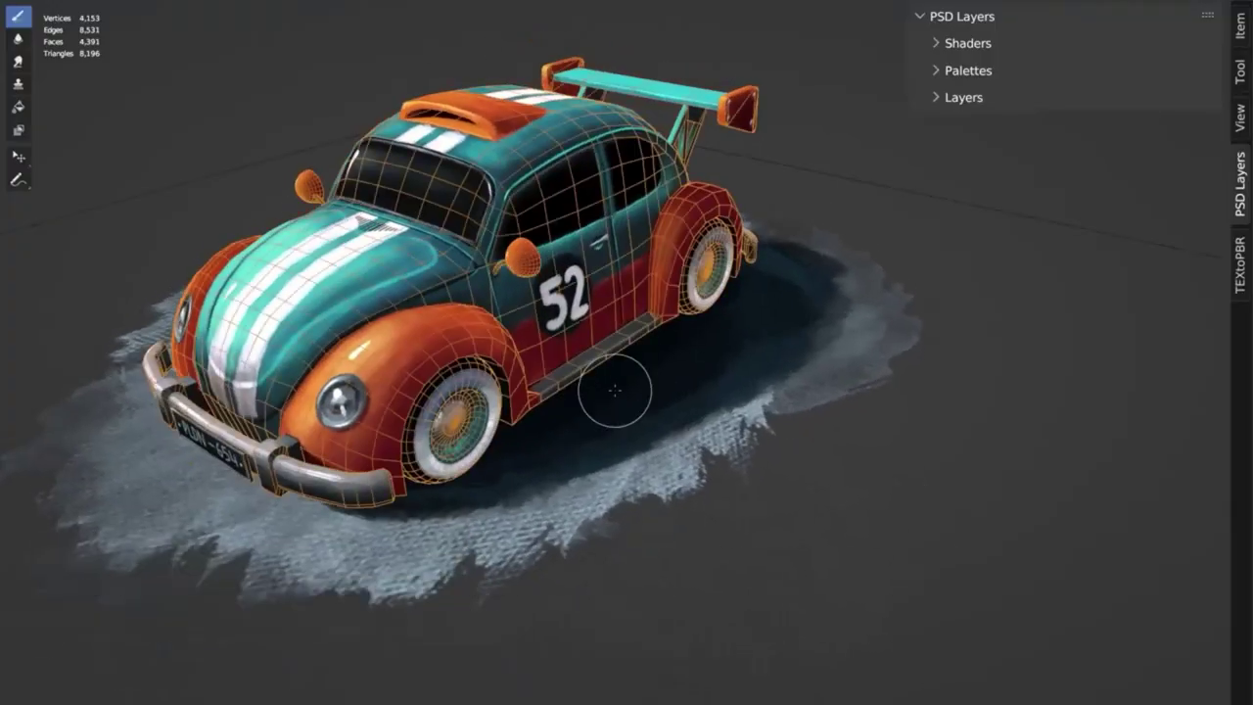
Expand the car's Shaders, set body to Emissive, and blend the orange layer as Lighten.
{"action": "left_click", "coordinate": [950, 98]}
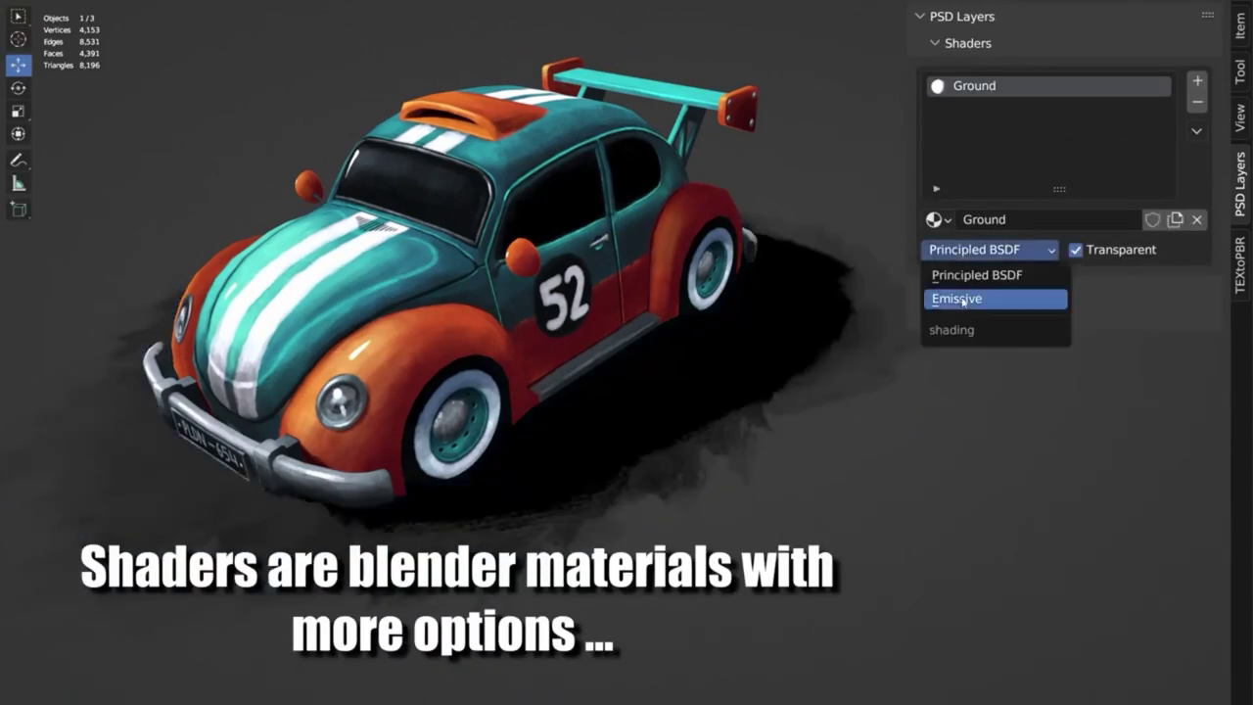
{"action": "left_click", "coordinate": [960, 283]}
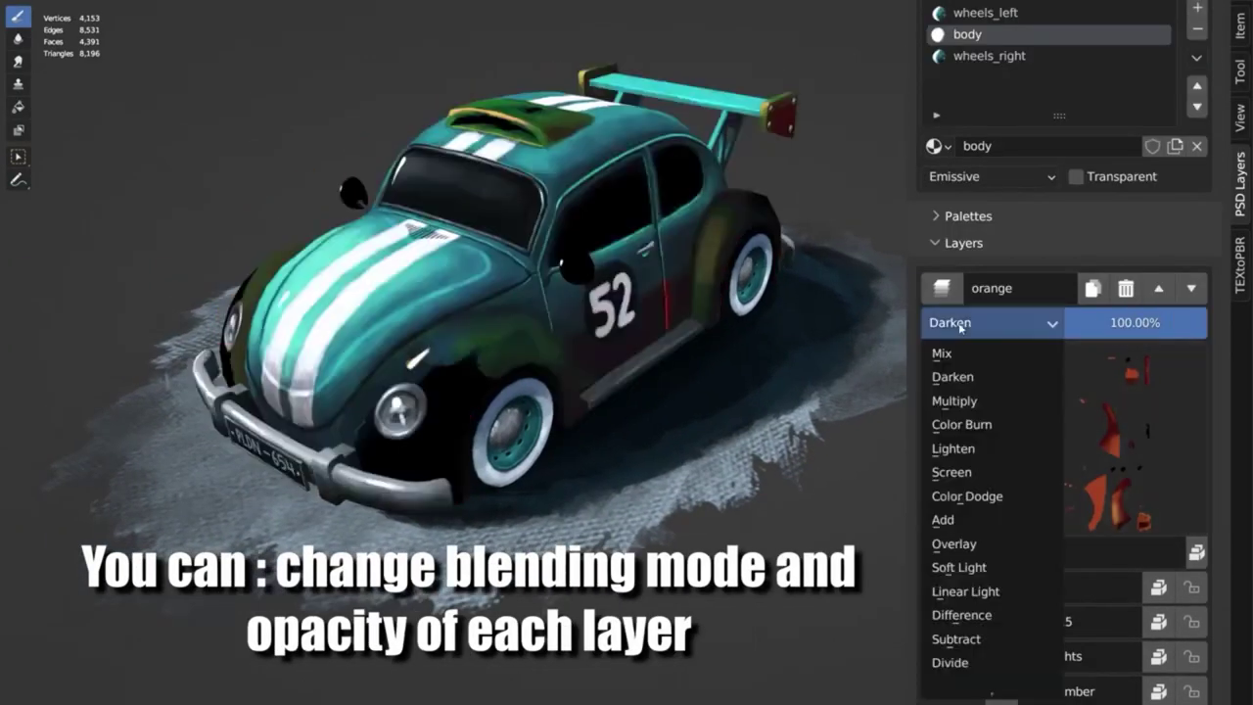
{"action": "left_click", "coordinate": [953, 448]}
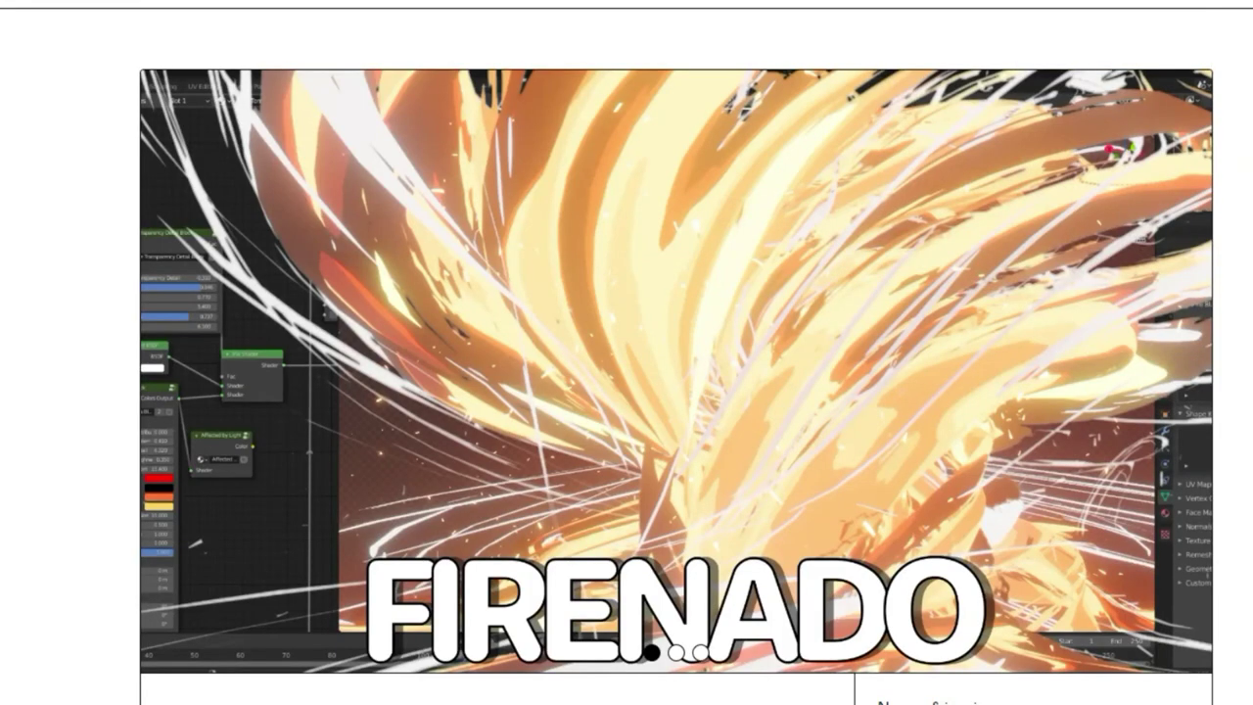
Advance the Free Firenado NPR product carousel to its third preview image.
{"action": "scroll", "coordinate": [676, 392], "scroll_direction": "down", "scroll_amount": 5}
{"action": "scroll", "coordinate": [156, 394], "scroll_direction": "up", "scroll_amount": 2}
{"action": "left_click", "coordinate": [1188, 288]}
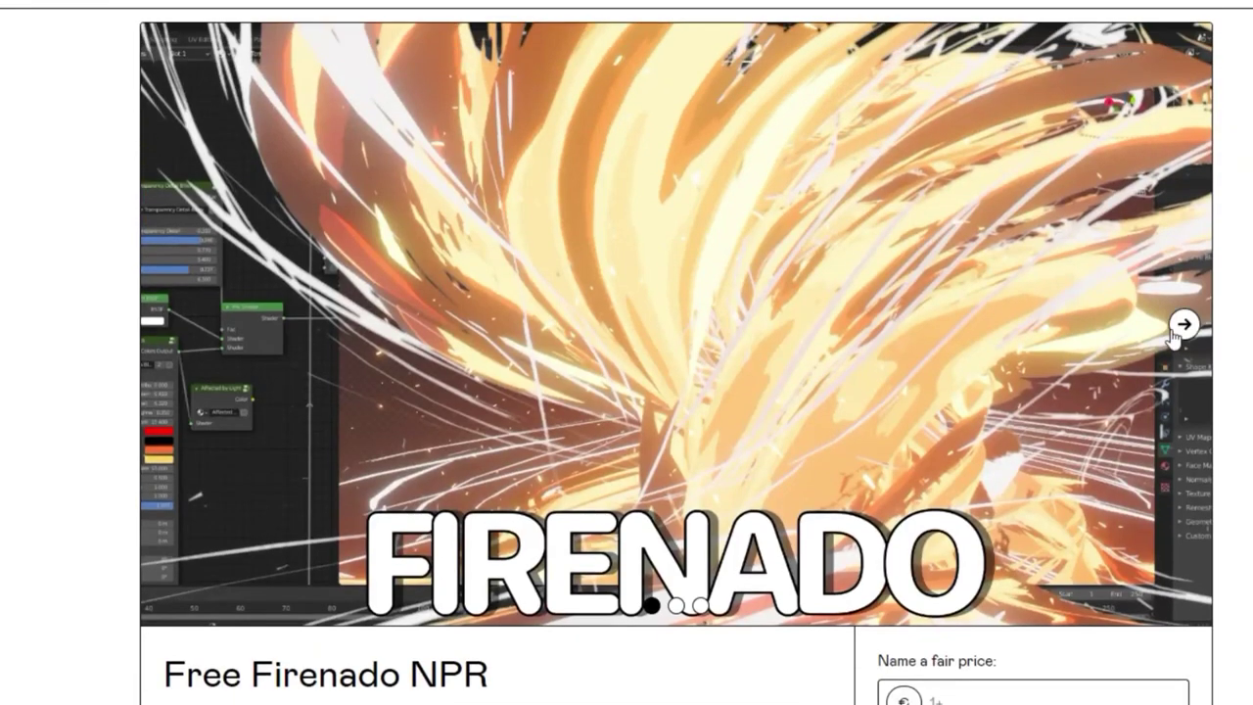
{"action": "left_click", "coordinate": [1186, 343]}
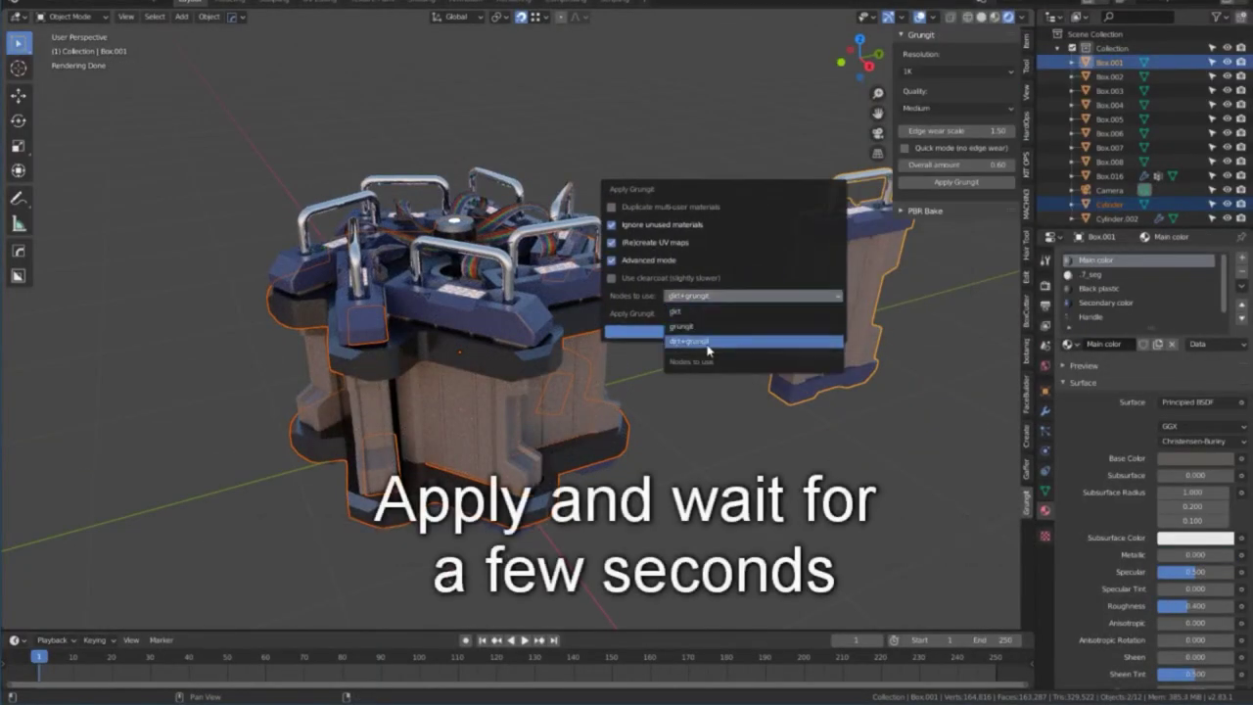
Apply Grungit's dirt+grungit wear to the sci-fi crate.
{"action": "left_click", "coordinate": [729, 334]}
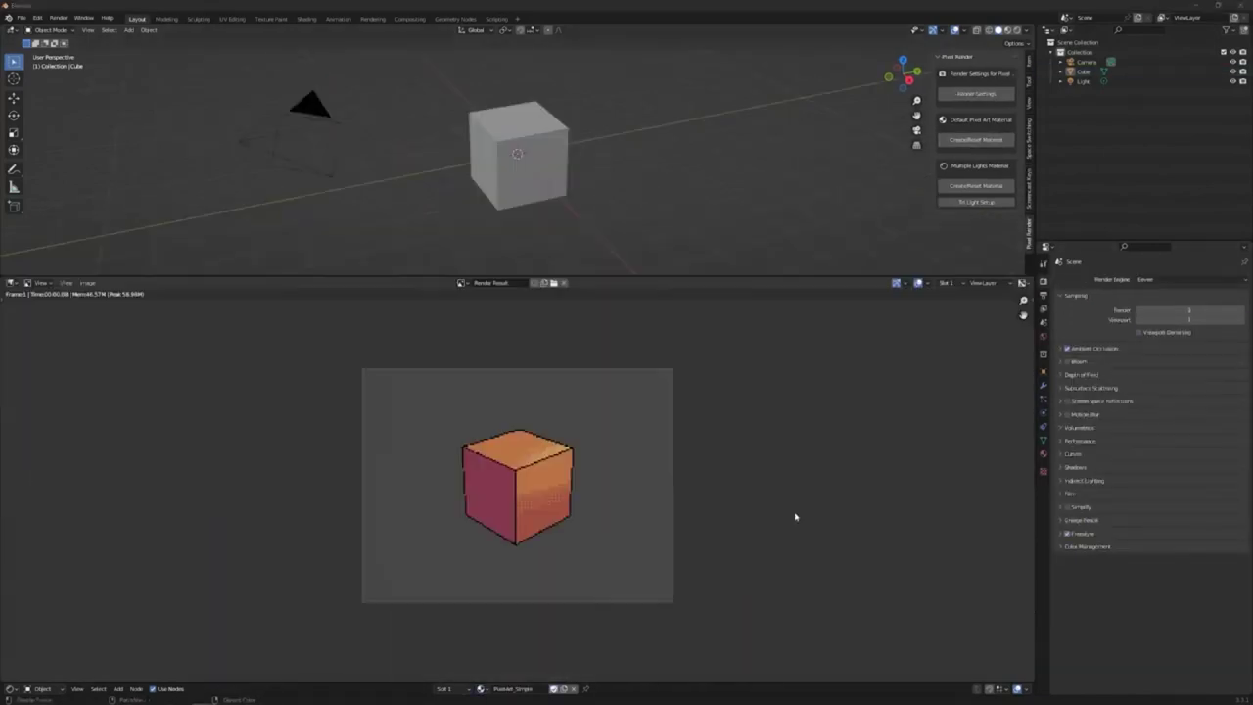
Render the pixel-art cube, Suzanne, and the cube-sphere-torus scene from camera view, then duplicate the cube.
{"action": "key", "text": "F12"}
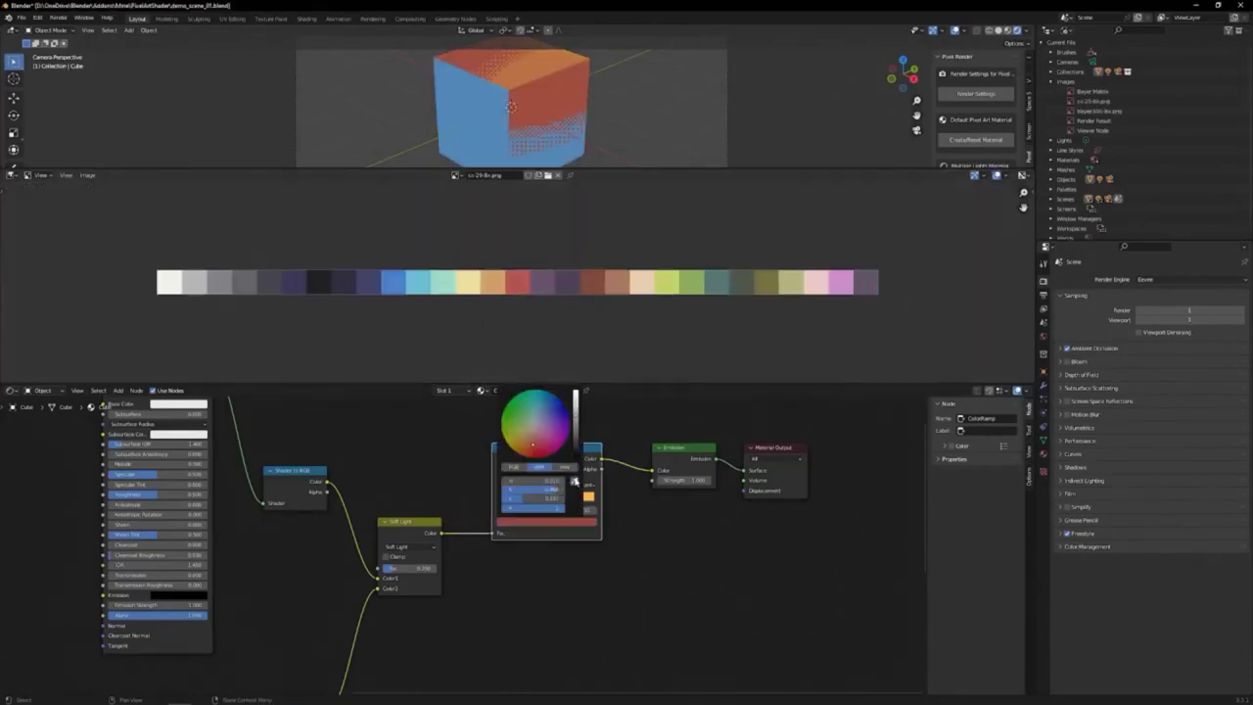
{"action": "key", "text": "F12"}
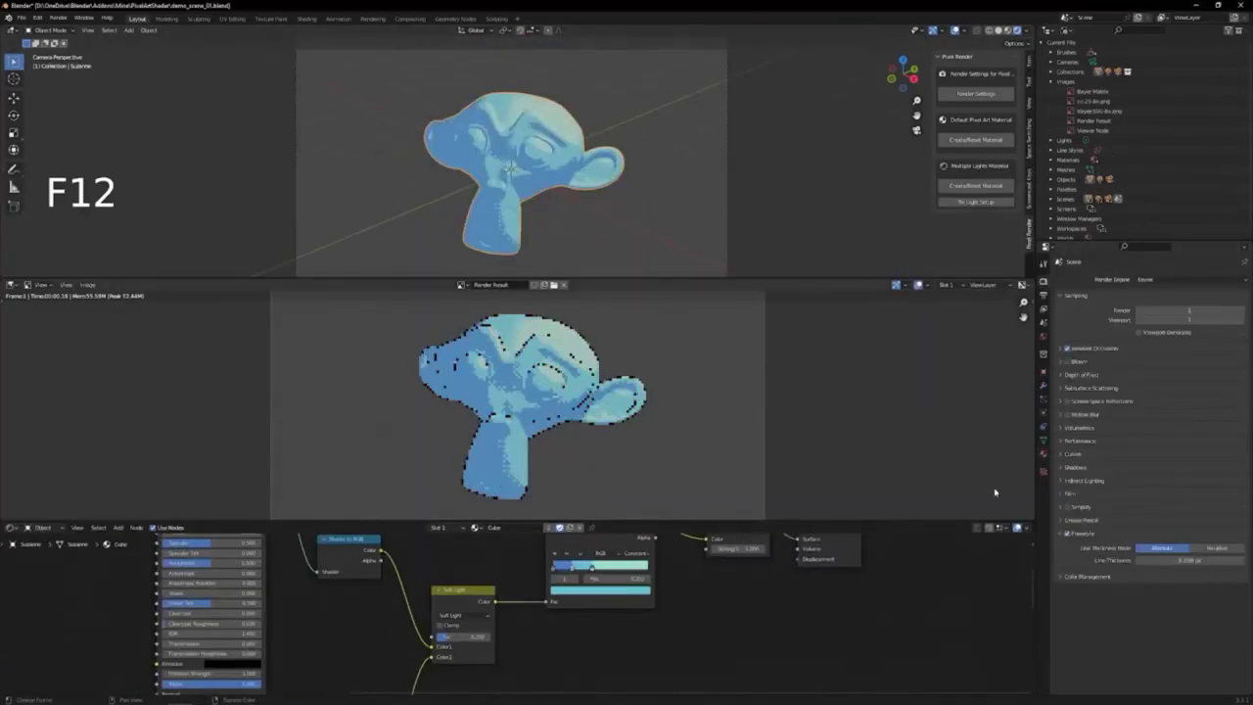
{"action": "key", "text": "KP_0"}
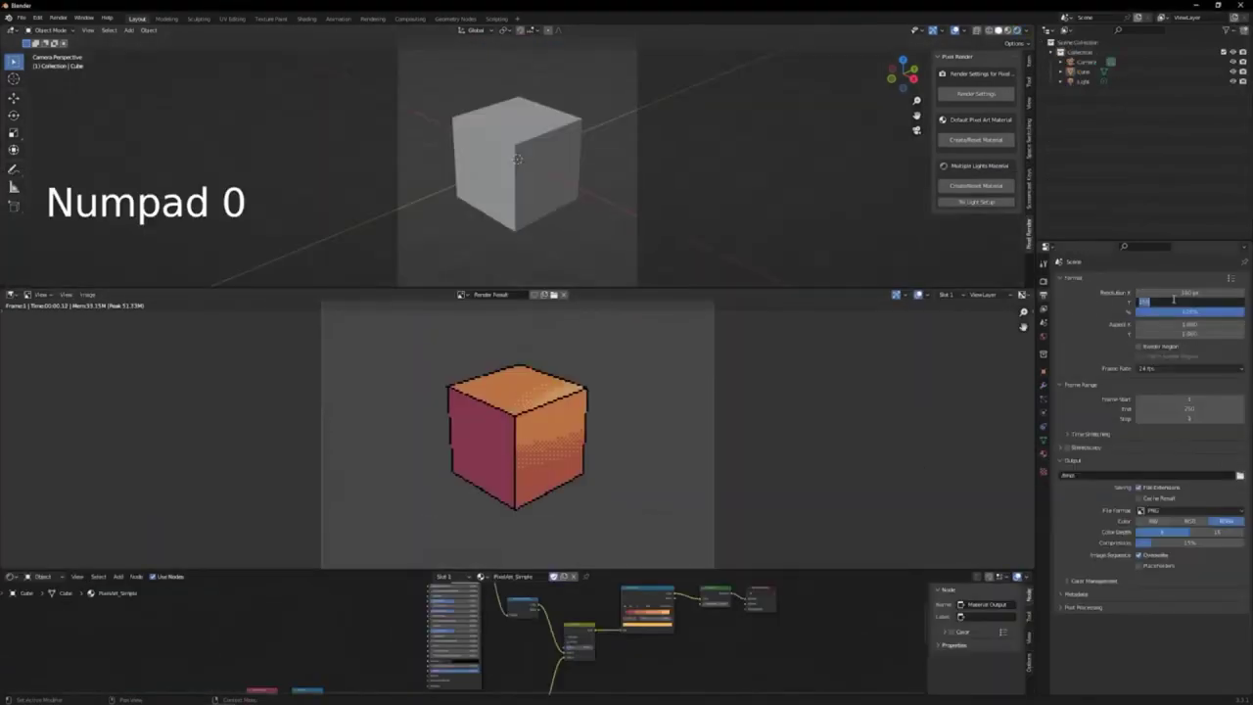
{"action": "key", "text": "KP_0"}
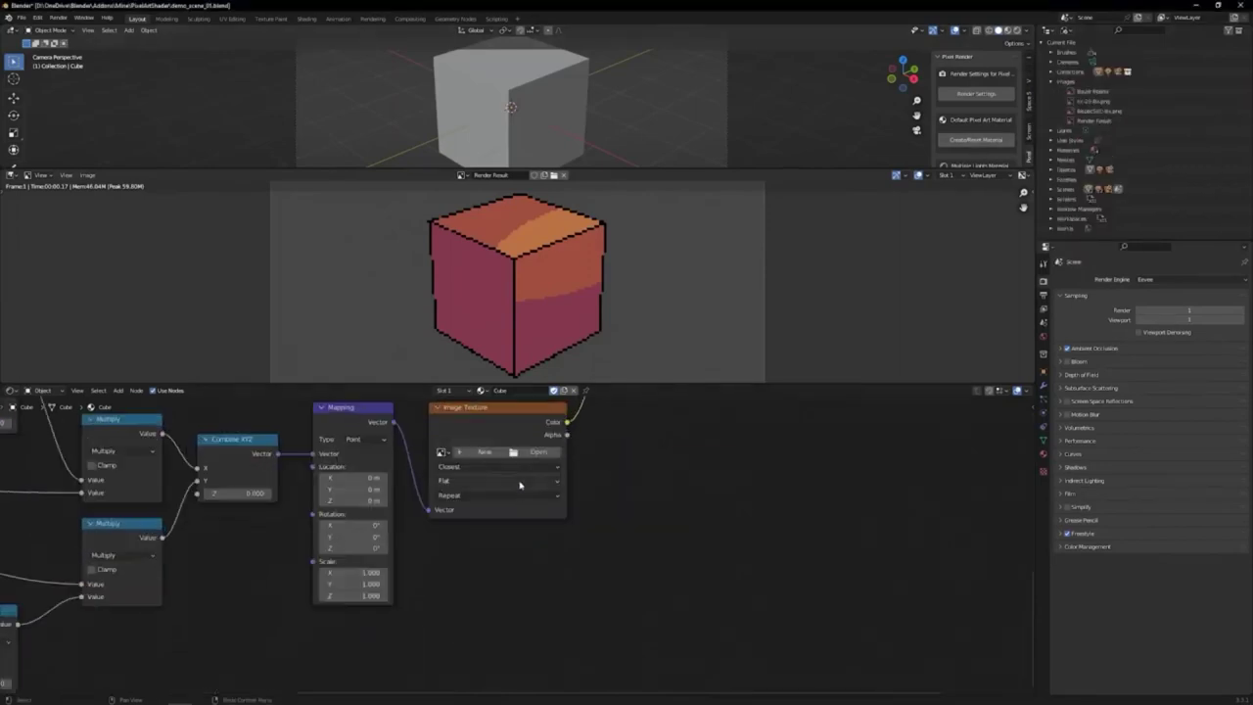
{"action": "key", "text": "F12"}
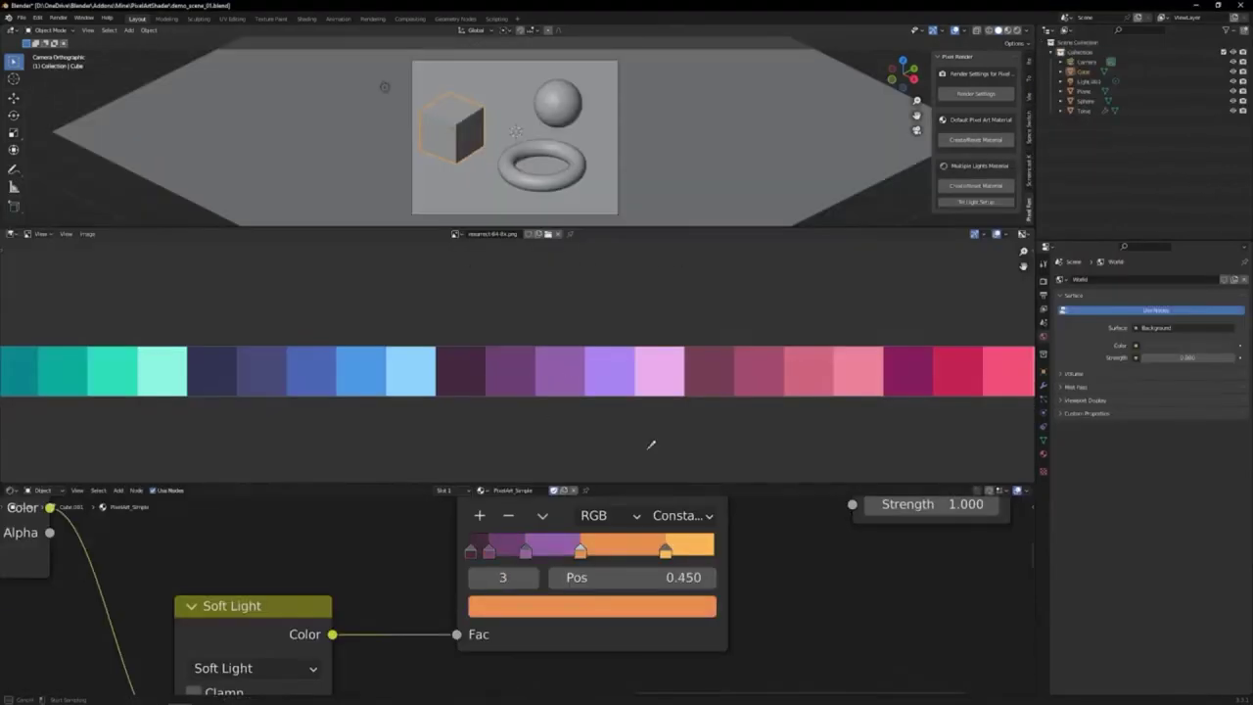
{"action": "key", "text": "F12"}
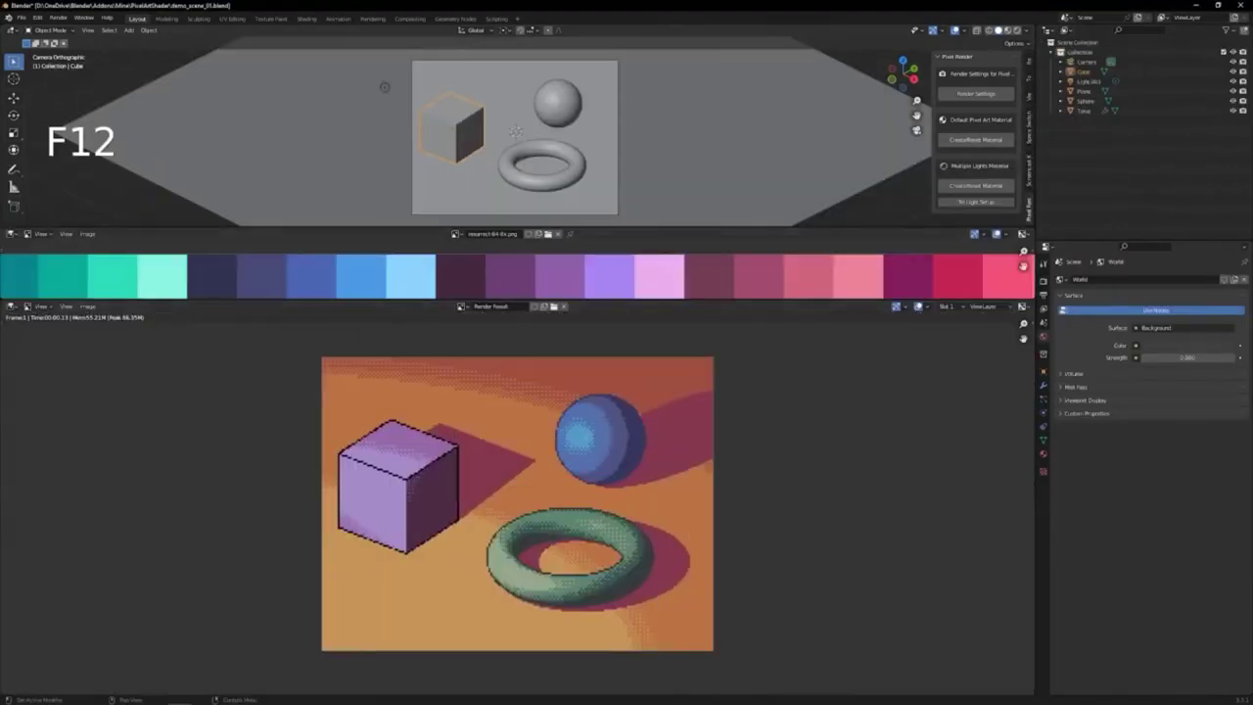
{"action": "key", "text": "shift+d"}
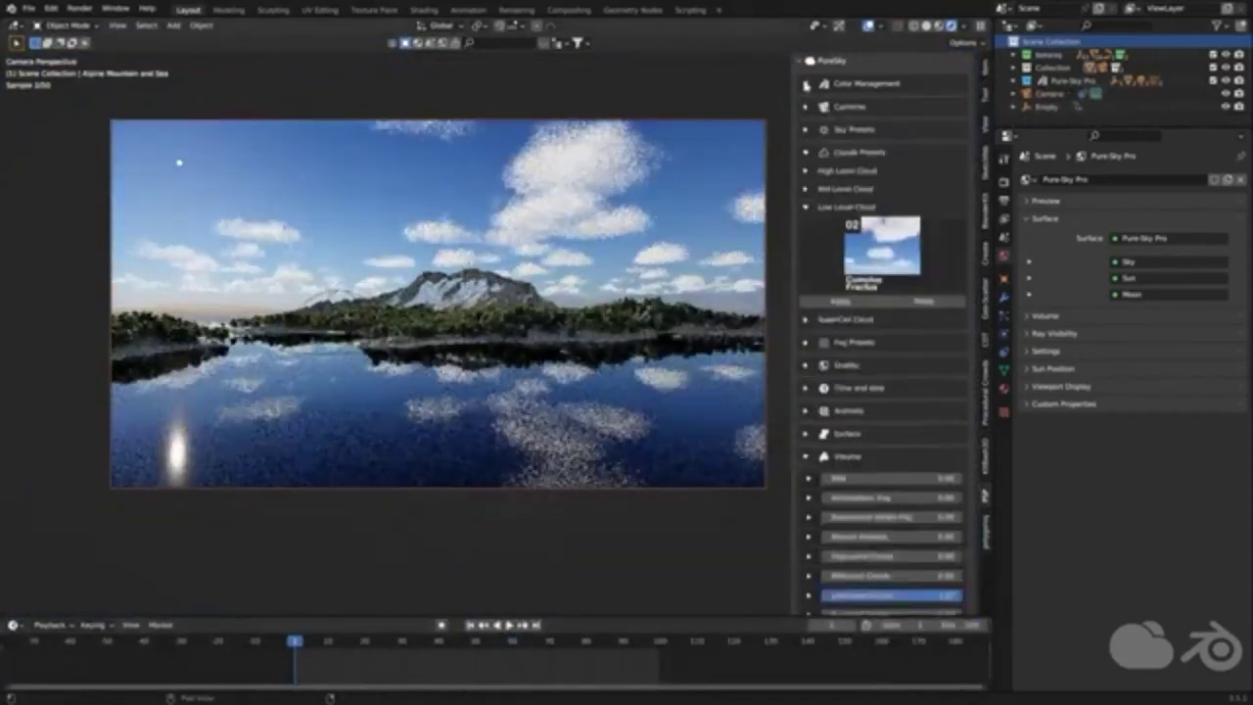
Try several PureSky Low Level Cloud presets, including Altocumulus Stratiformis, ending on preset 40.
{"action": "scroll", "coordinate": [864, 279], "scroll_direction": "down", "scroll_amount": 7, "text": "ctrl"}
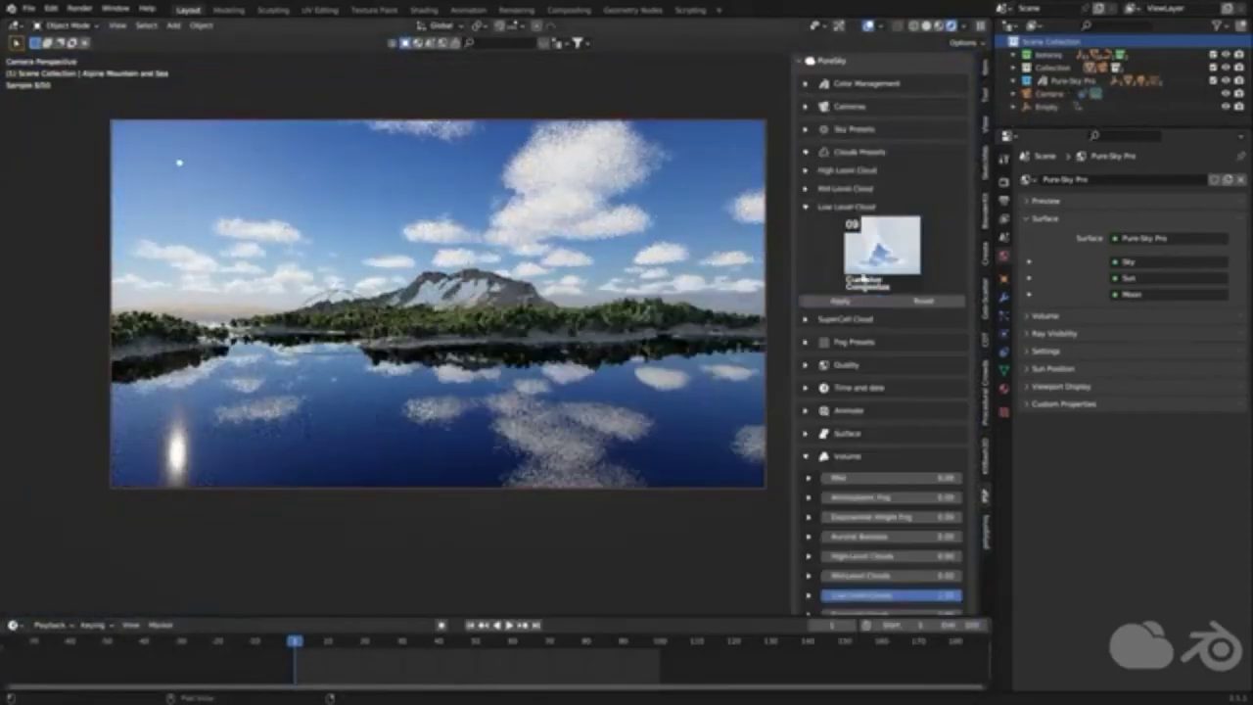
{"action": "scroll", "coordinate": [894, 277], "scroll_direction": "down", "scroll_amount": 3, "text": "ctrl"}
{"action": "left_click", "coordinate": [882, 250]}
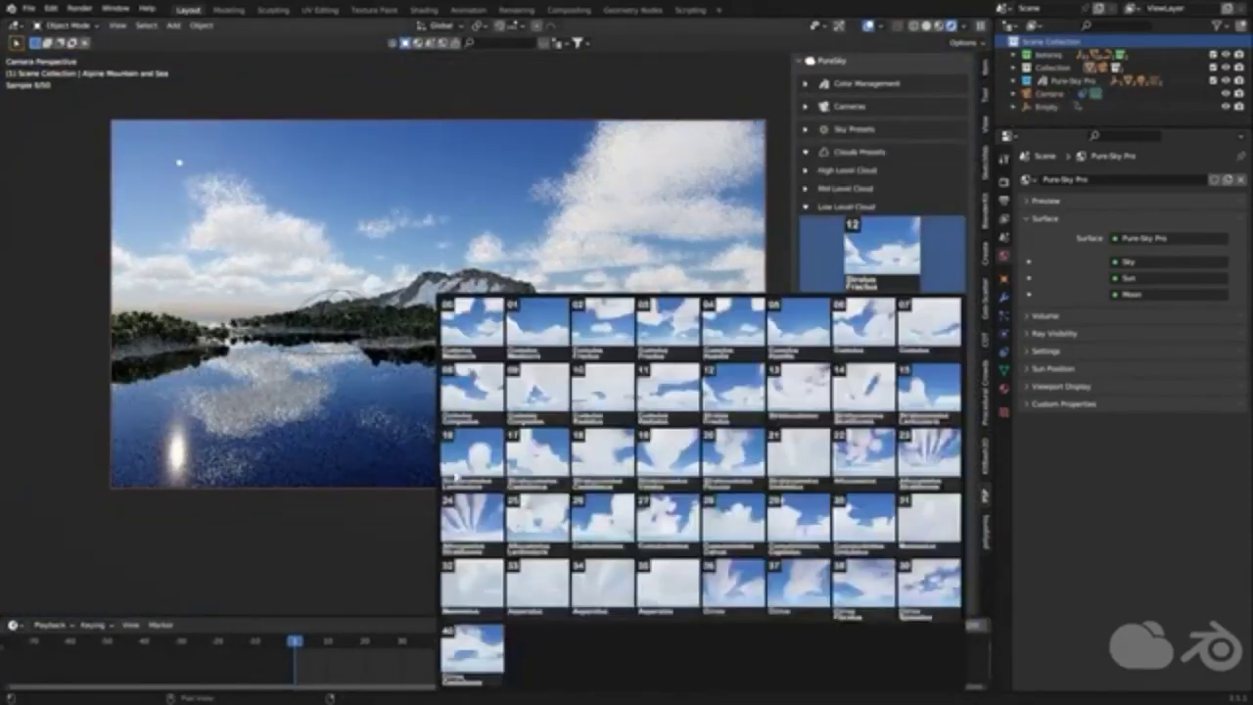
{"action": "left_click", "coordinate": [456, 477]}
{"action": "left_click", "coordinate": [881, 250]}
{"action": "left_click", "coordinate": [928, 451]}
{"action": "left_click", "coordinate": [881, 250]}
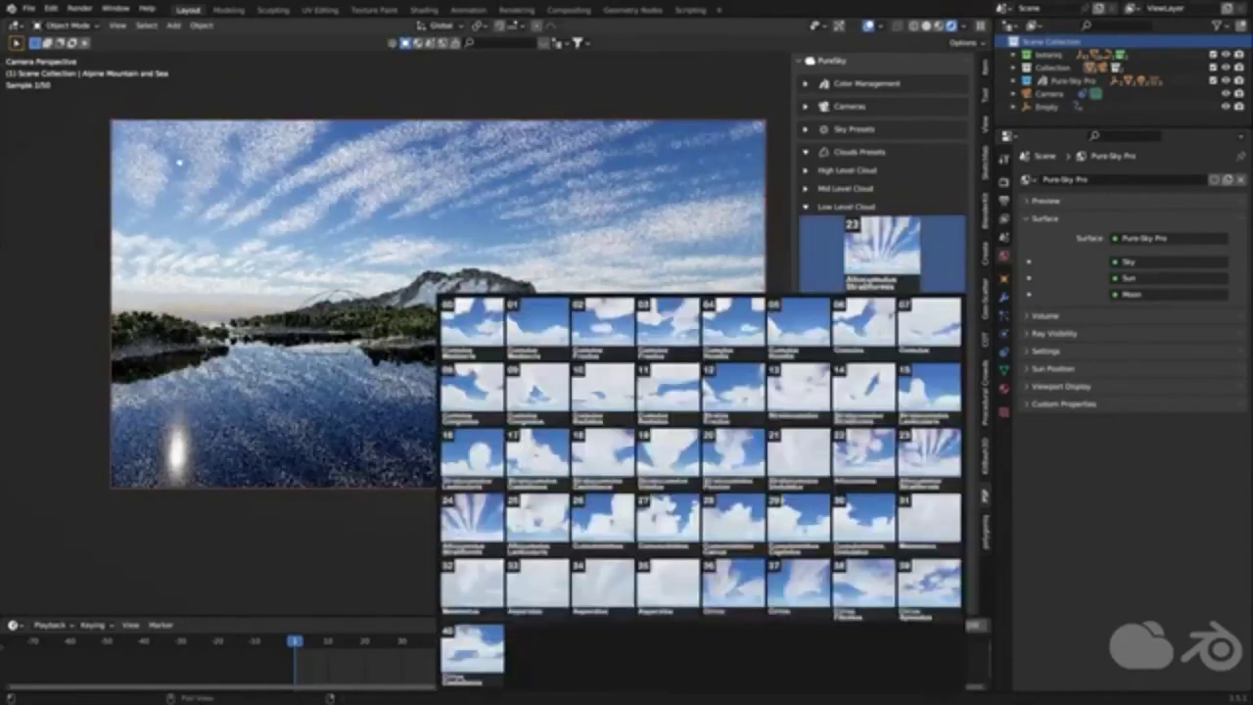
{"action": "left_click", "coordinate": [929, 585]}
{"action": "left_click", "coordinate": [881, 249]}
{"action": "left_click", "coordinate": [472, 649]}
{"action": "left_click", "coordinate": [881, 250]}
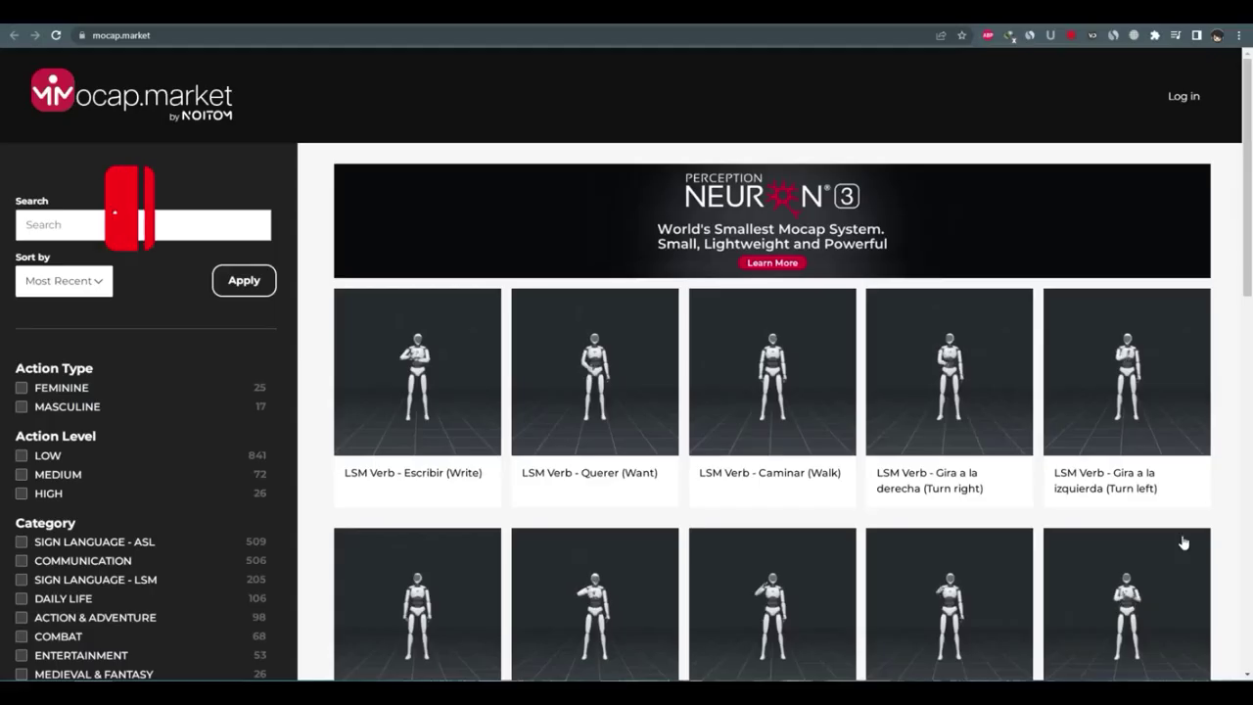
On page 2, preview and orbit the LSM Verb - Let (Allow) motion, then close it.
{"action": "scroll", "coordinate": [1239, 363], "scroll_direction": "down", "scroll_amount": 4}
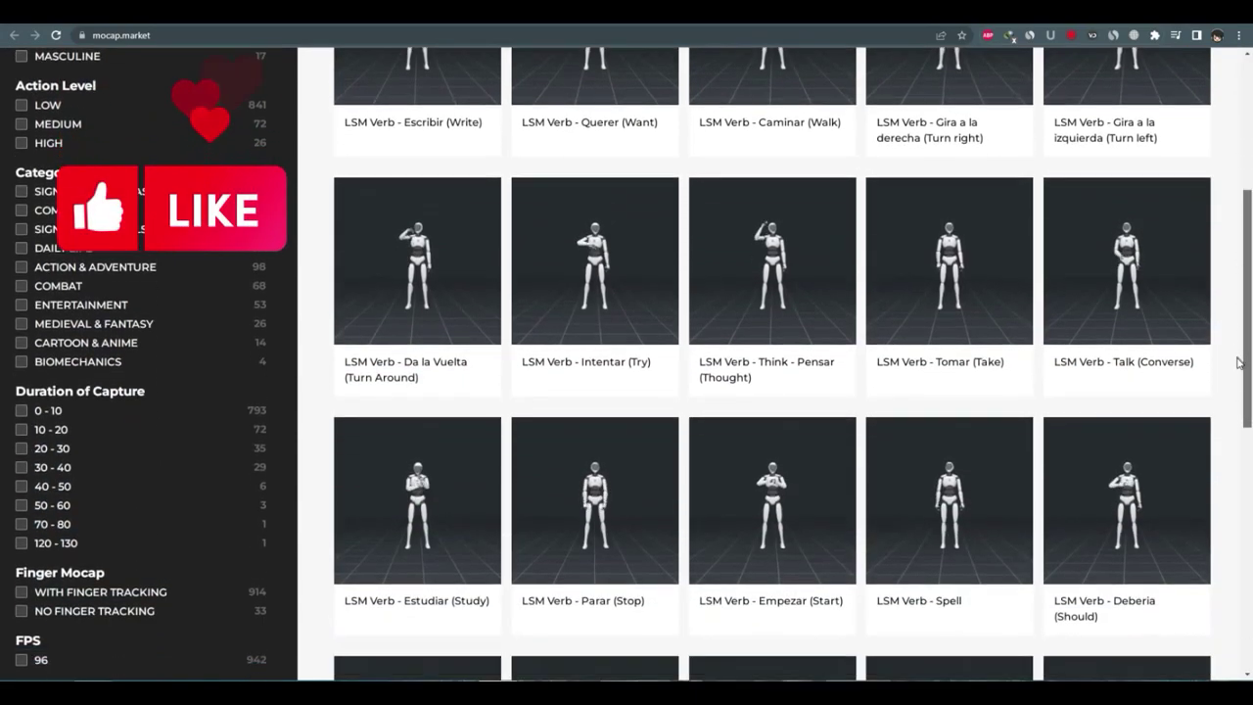
{"action": "scroll", "coordinate": [1225, 461], "scroll_direction": "down", "scroll_amount": 4}
{"action": "left_click", "coordinate": [643, 568]}
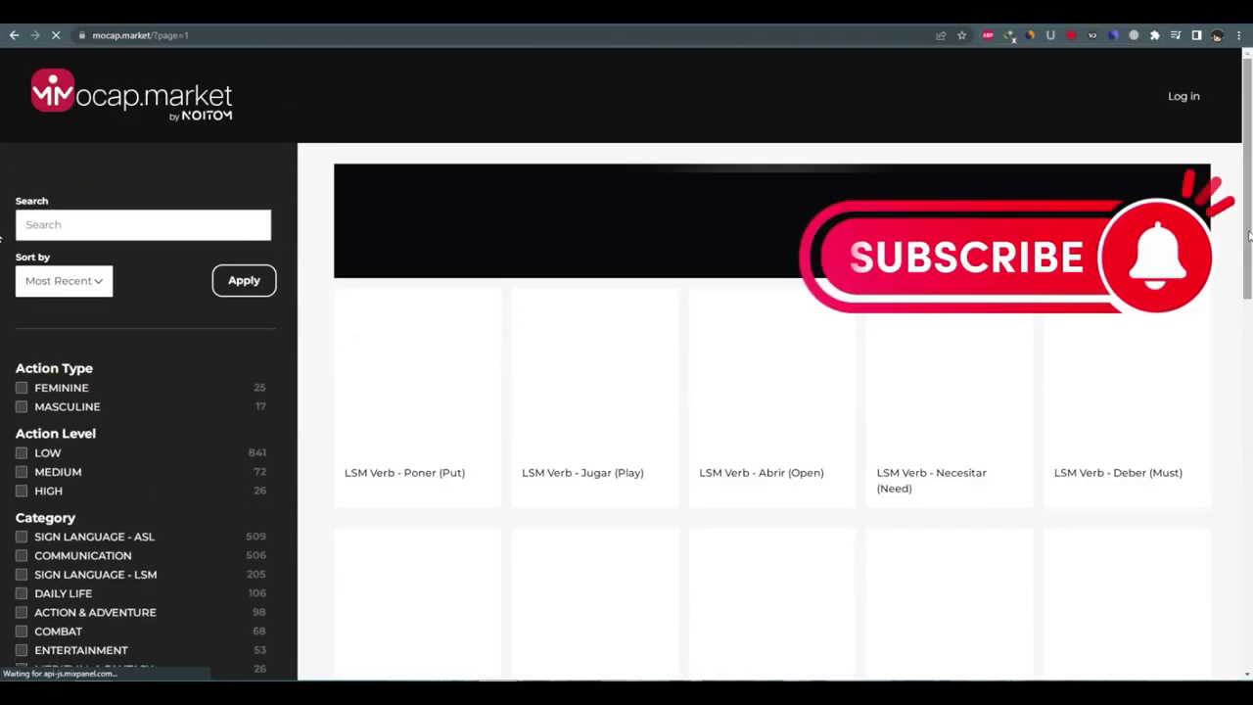
{"action": "scroll", "coordinate": [1224, 416], "scroll_direction": "down", "scroll_amount": 8}
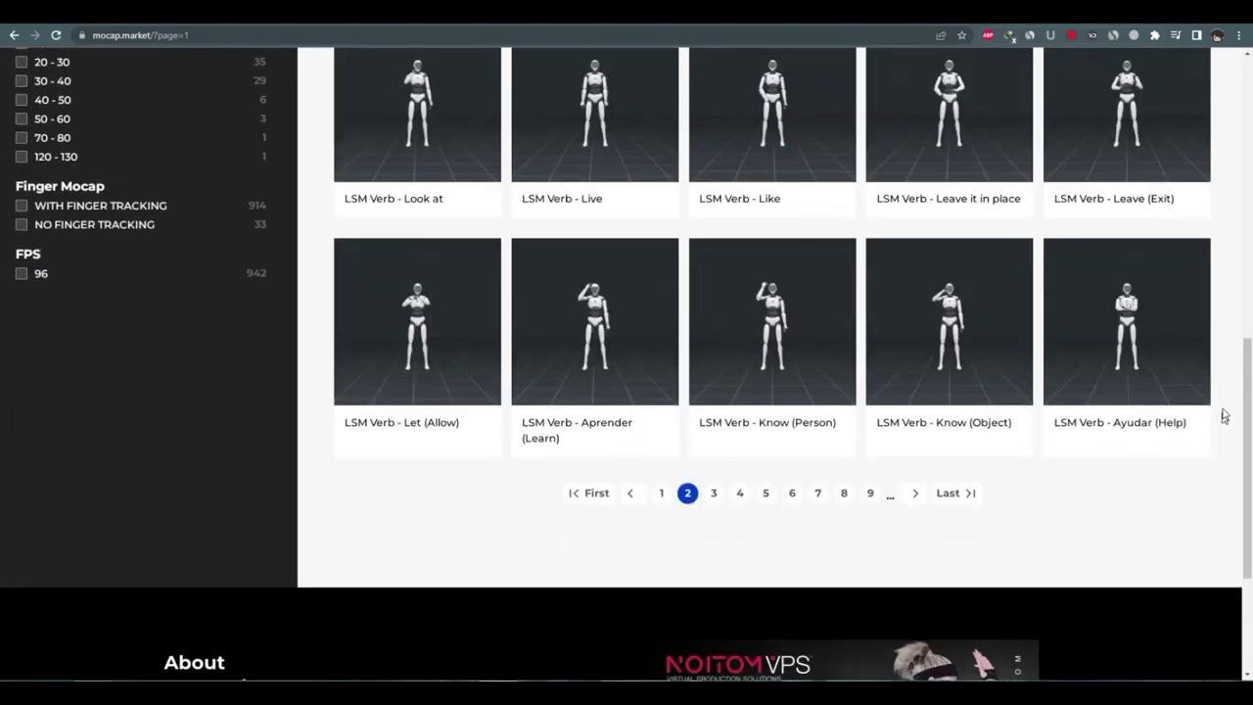
{"action": "scroll", "coordinate": [1224, 416], "scroll_direction": "up", "scroll_amount": 1}
{"action": "left_click", "coordinate": [440, 333]}
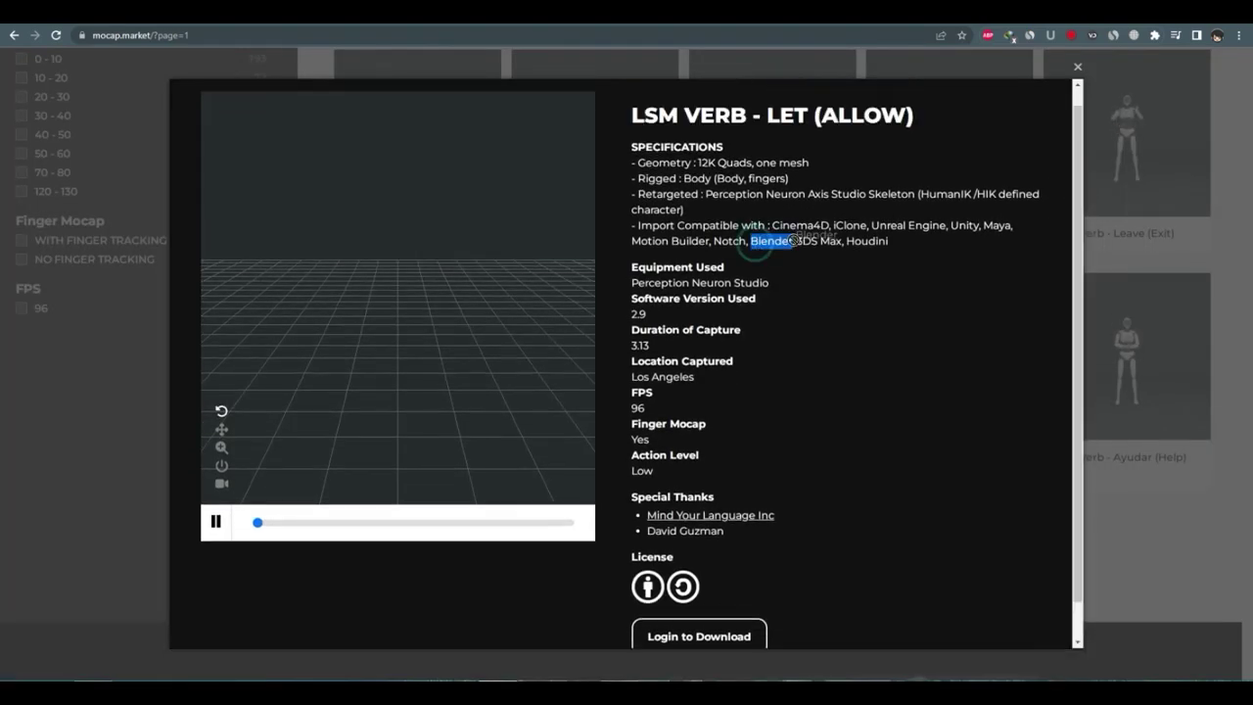
{"action": "triple_click", "coordinate": [643, 228]}
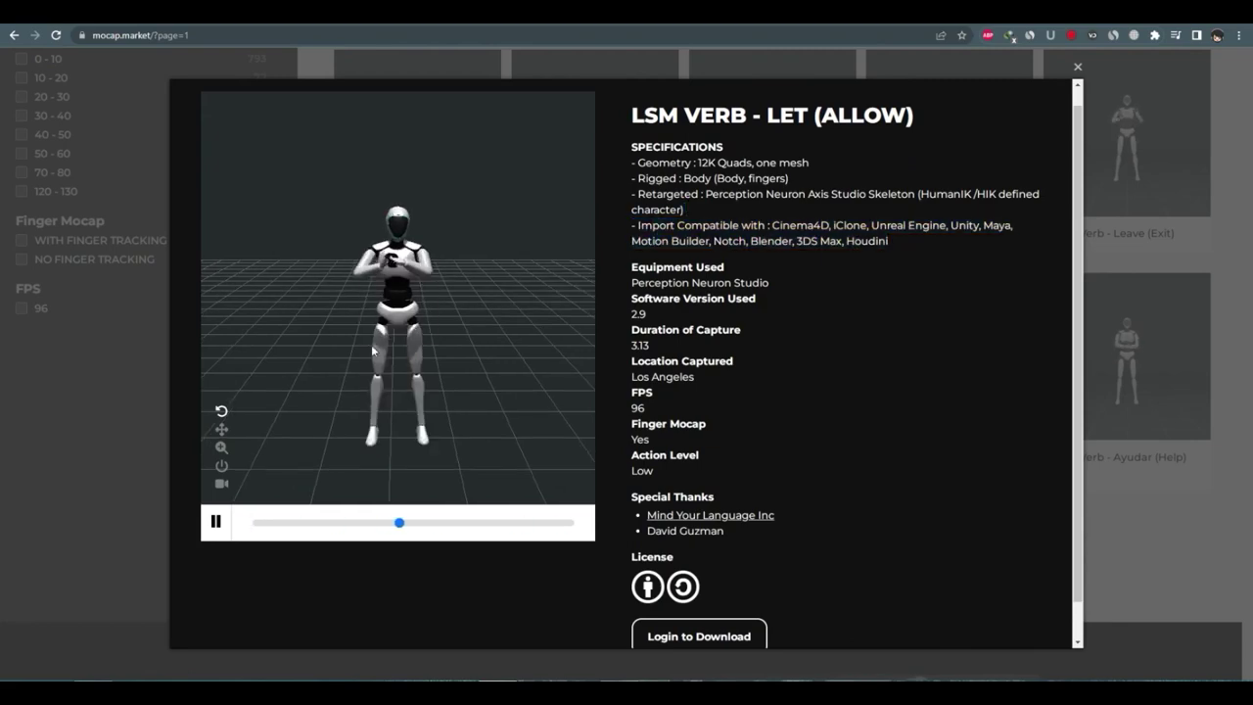
{"action": "left_click_drag", "start_coordinate": [232, 472], "coordinate": [378, 343]}
{"action": "scroll", "coordinate": [406, 341], "scroll_direction": "up", "scroll_amount": 2}
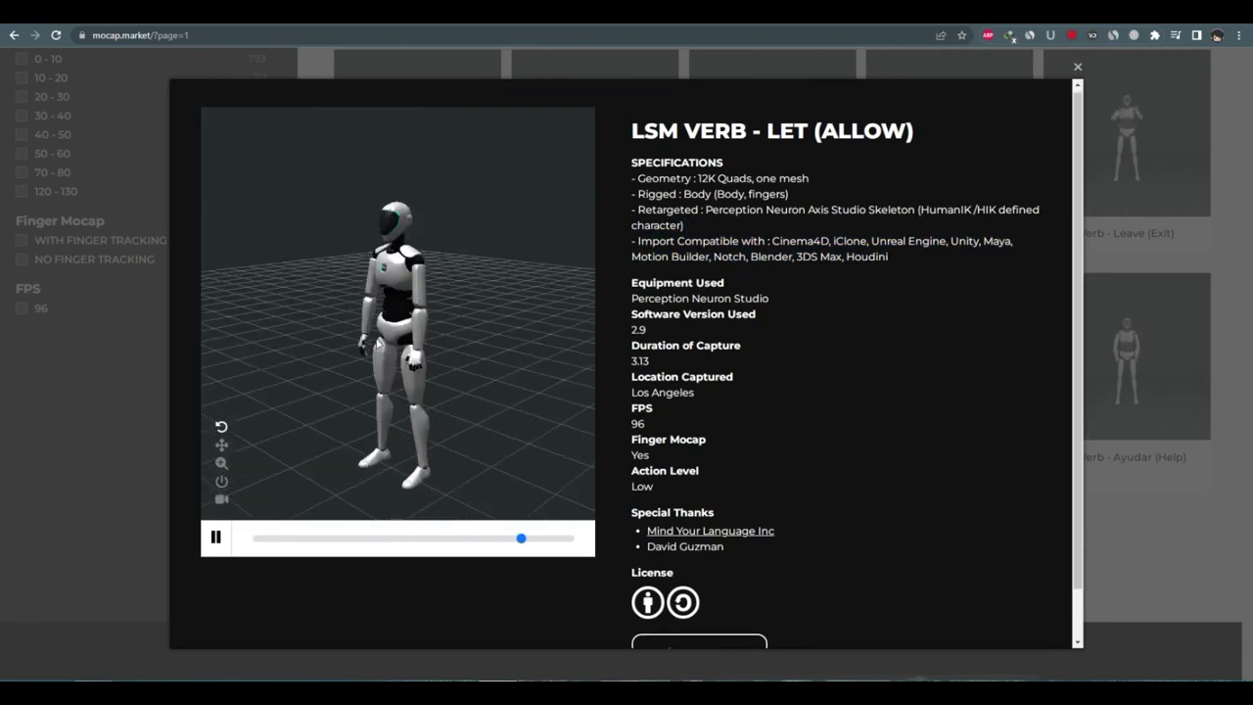
{"action": "left_click", "coordinate": [1077, 66]}
Filter to MASCULINE motions and open the Standard Walk Cycle Masculine preview.
{"action": "scroll", "coordinate": [671, 360], "scroll_direction": "up", "scroll_amount": 5}
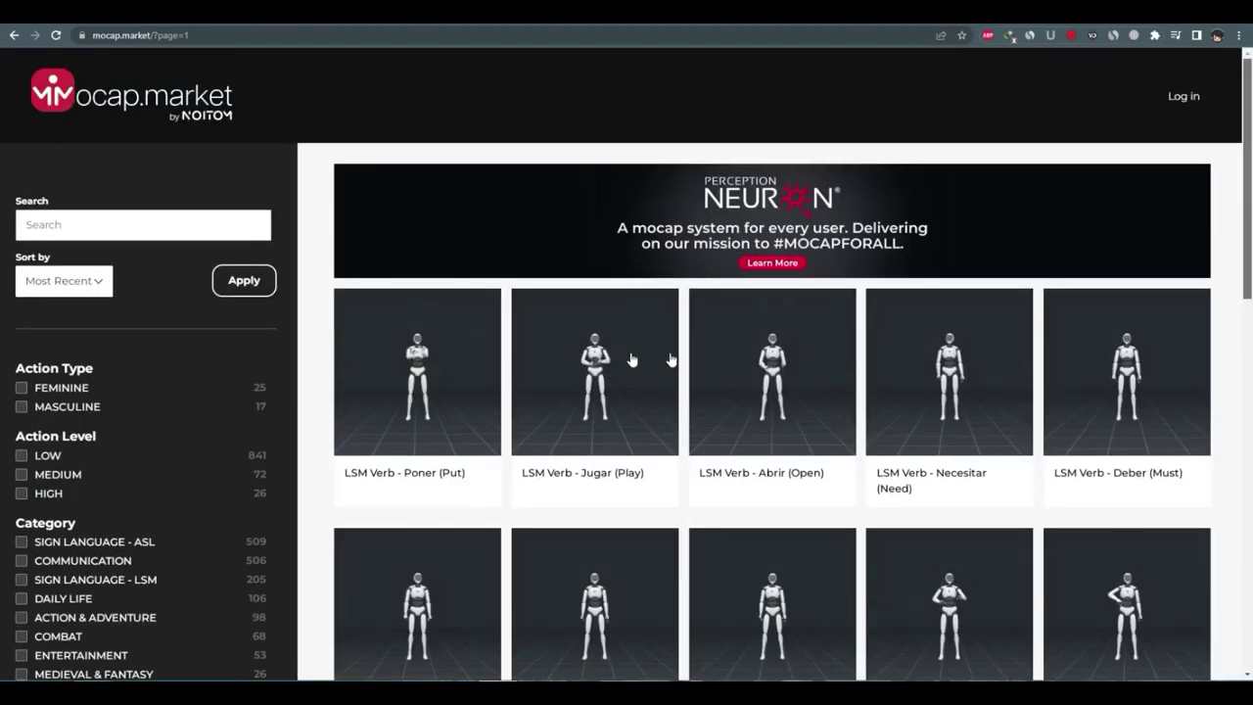
{"action": "left_click", "coordinate": [36, 409]}
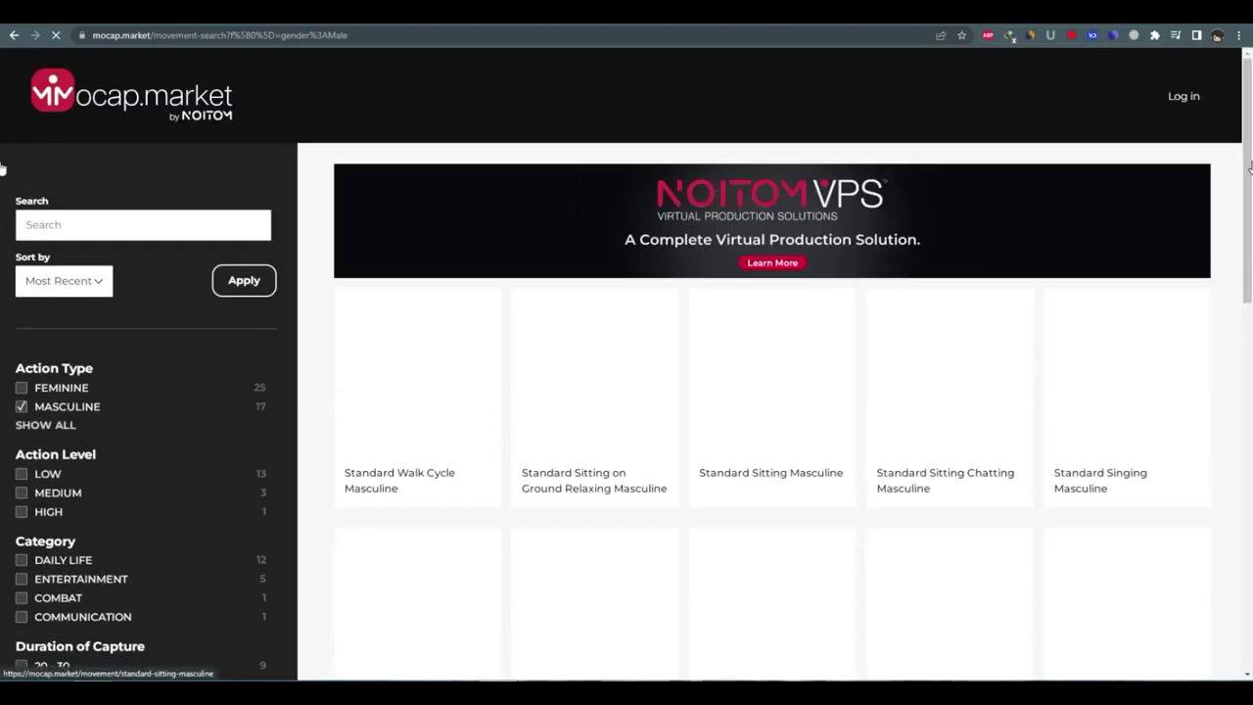
{"action": "scroll", "coordinate": [385, 260], "scroll_direction": "down", "scroll_amount": 2}
{"action": "left_click", "coordinate": [385, 260]}
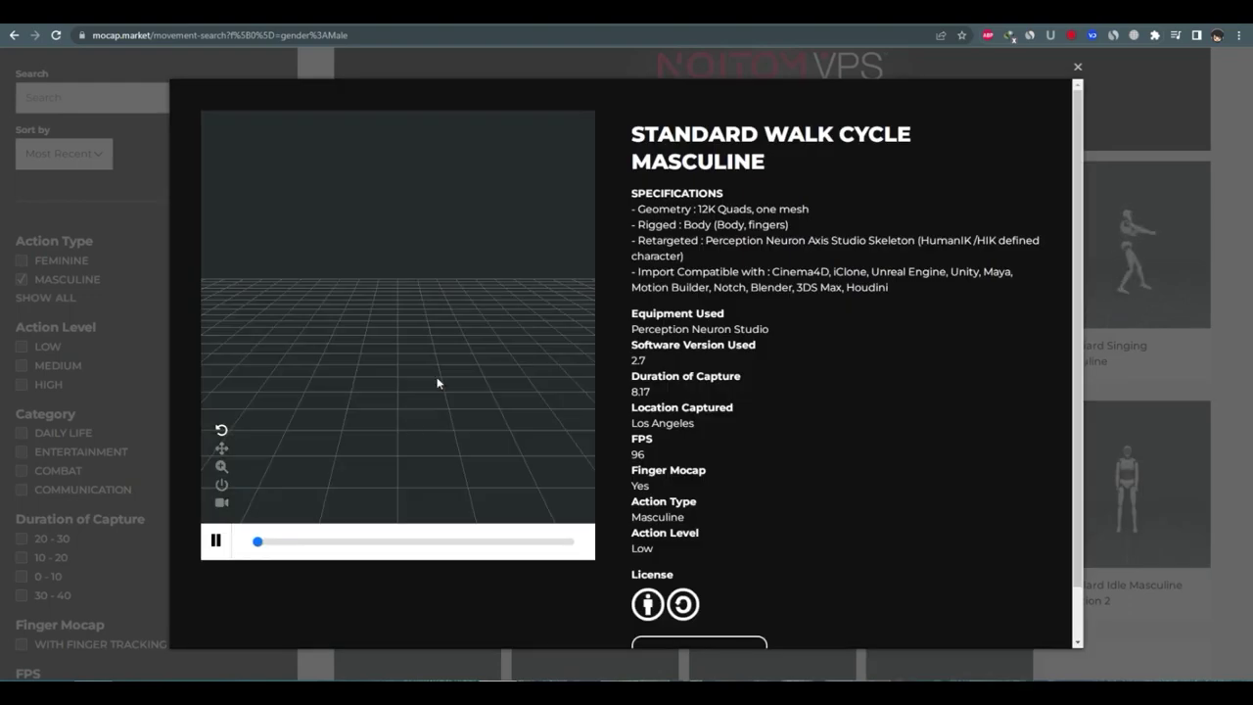
Orbit the walk cycle preview to look at the walking figure, then close it.
{"action": "scroll", "coordinate": [716, 512], "scroll_direction": "down", "scroll_amount": 1}
{"action": "scroll", "coordinate": [675, 568], "scroll_direction": "up", "scroll_amount": 1}
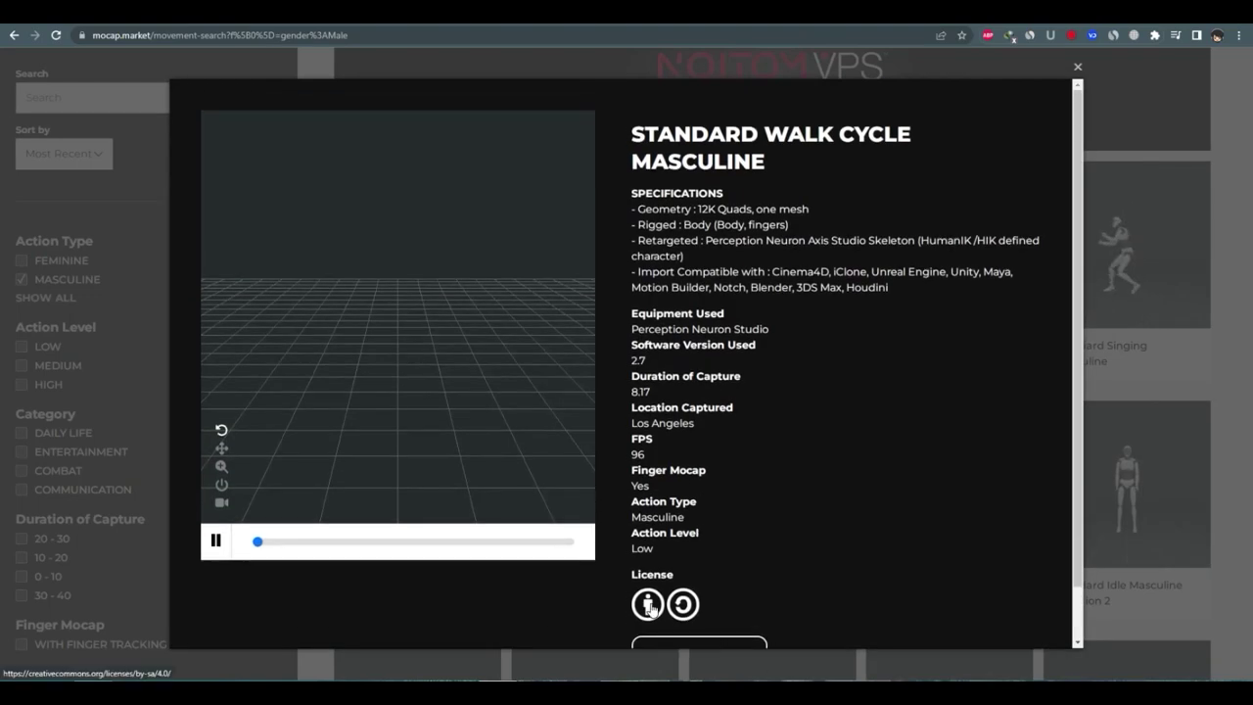
{"action": "left_click_drag", "start_coordinate": [237, 367], "coordinate": [535, 468]}
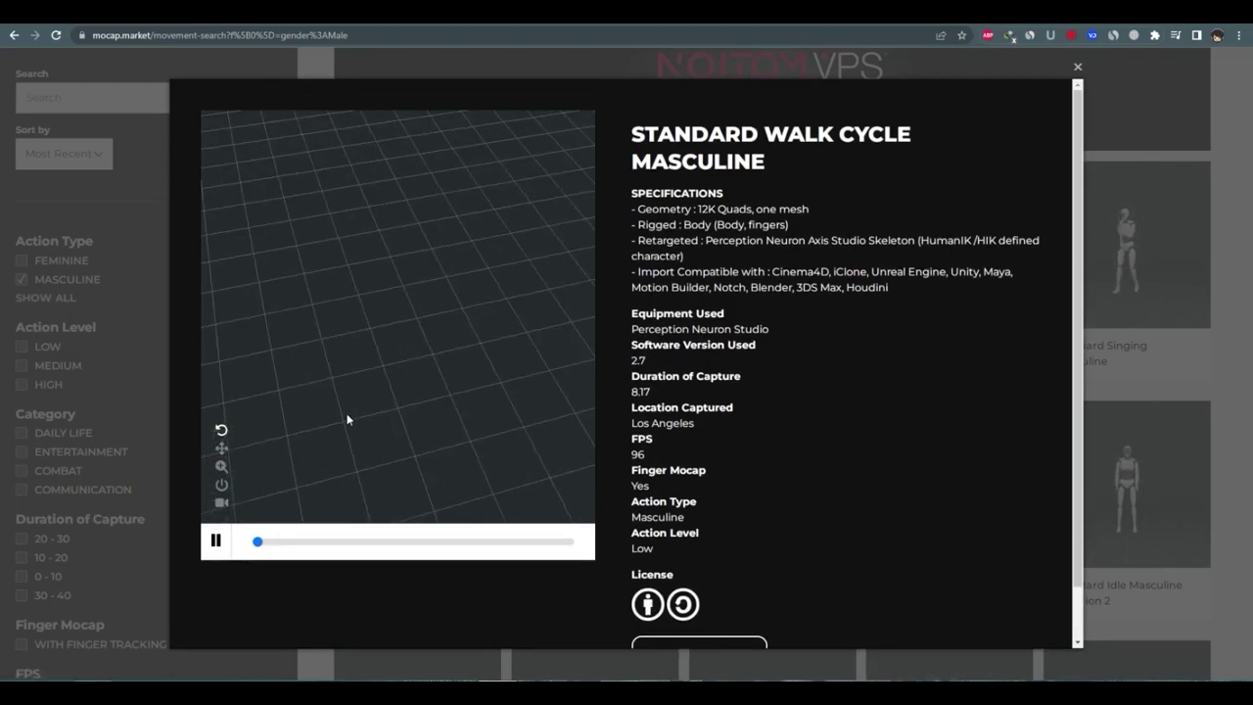
{"action": "left_click_drag", "start_coordinate": [348, 419], "coordinate": [397, 414]}
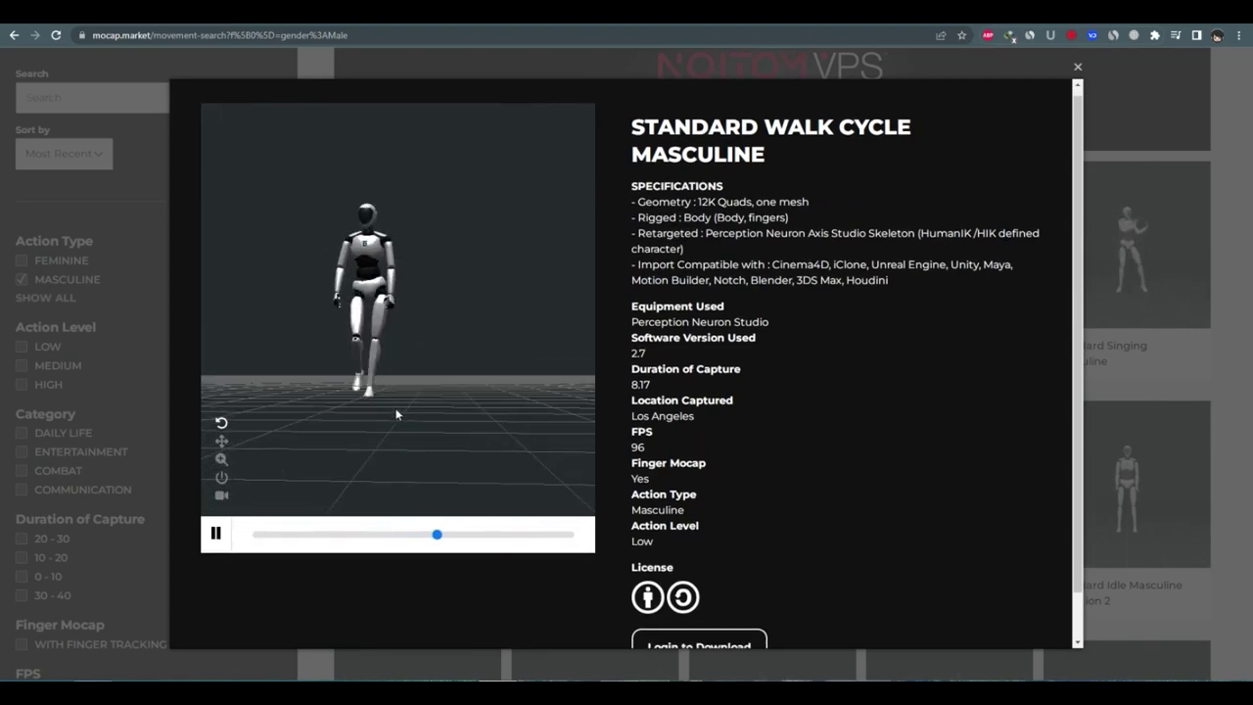
{"action": "left_click_drag", "start_coordinate": [421, 360], "coordinate": [421, 386]}
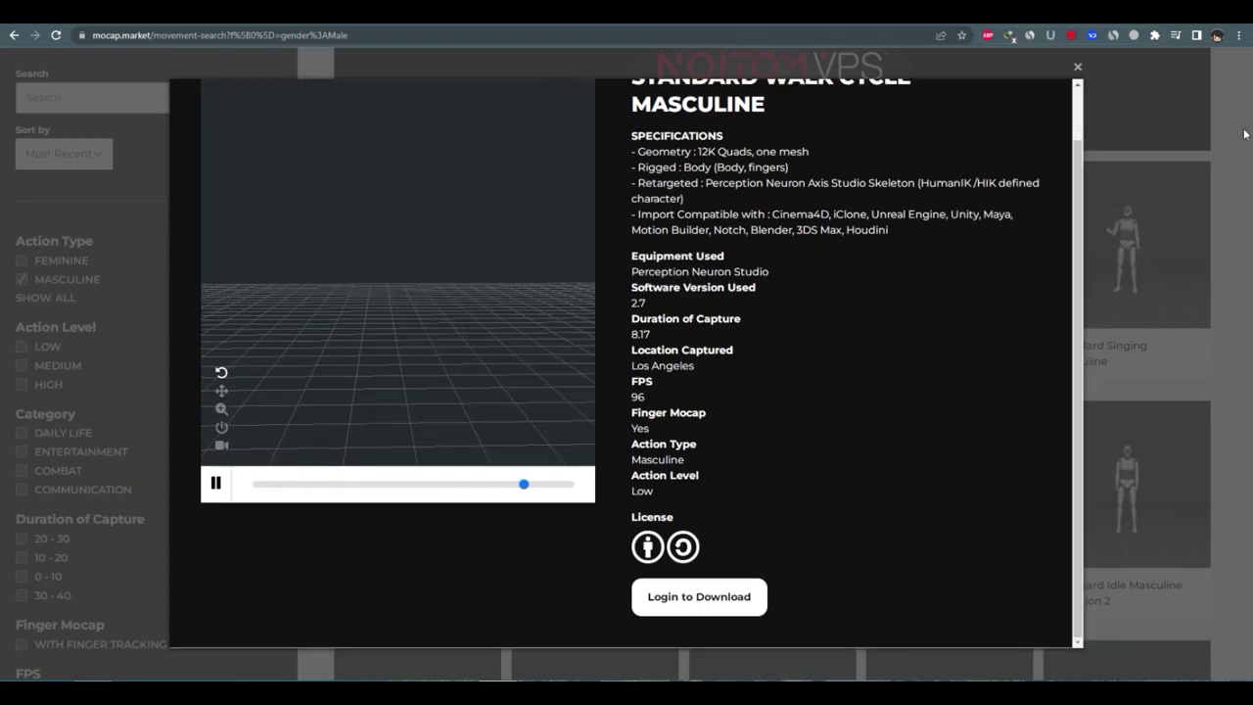
{"action": "left_click", "coordinate": [2, 260]}
Watch the Dance - Masculine preview, close it, and go back to the mocap.market home page.
{"action": "scroll", "coordinate": [3, 425], "scroll_direction": "down", "scroll_amount": 5}
{"action": "left_click", "coordinate": [794, 244]}
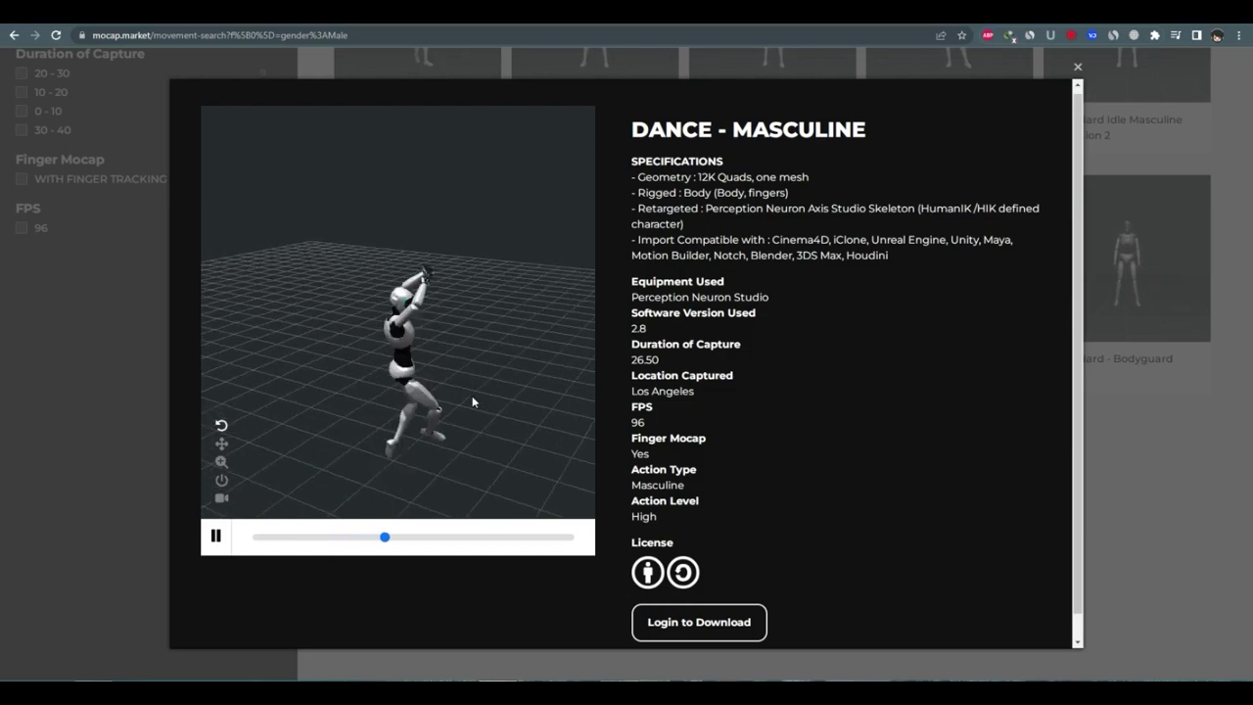
{"action": "left_click", "coordinate": [1077, 67]}
{"action": "scroll", "coordinate": [1232, 196], "scroll_direction": "up", "scroll_amount": 10}
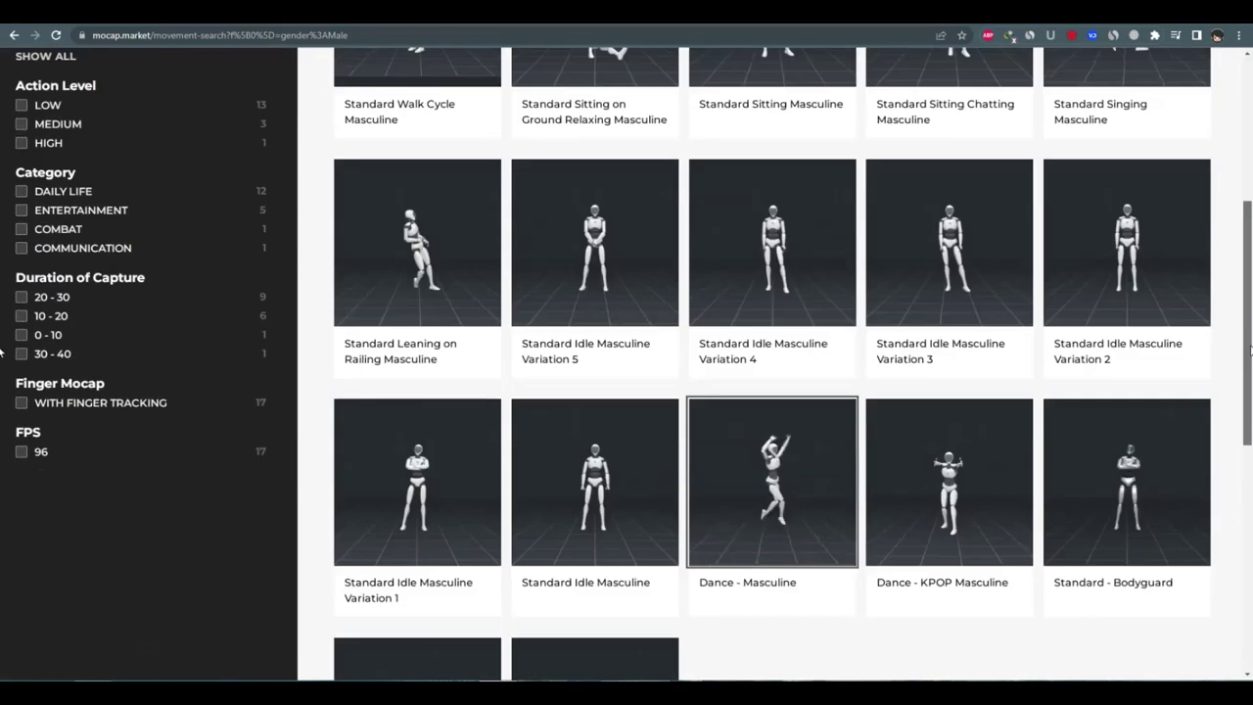
{"action": "left_click", "coordinate": [169, 120]}
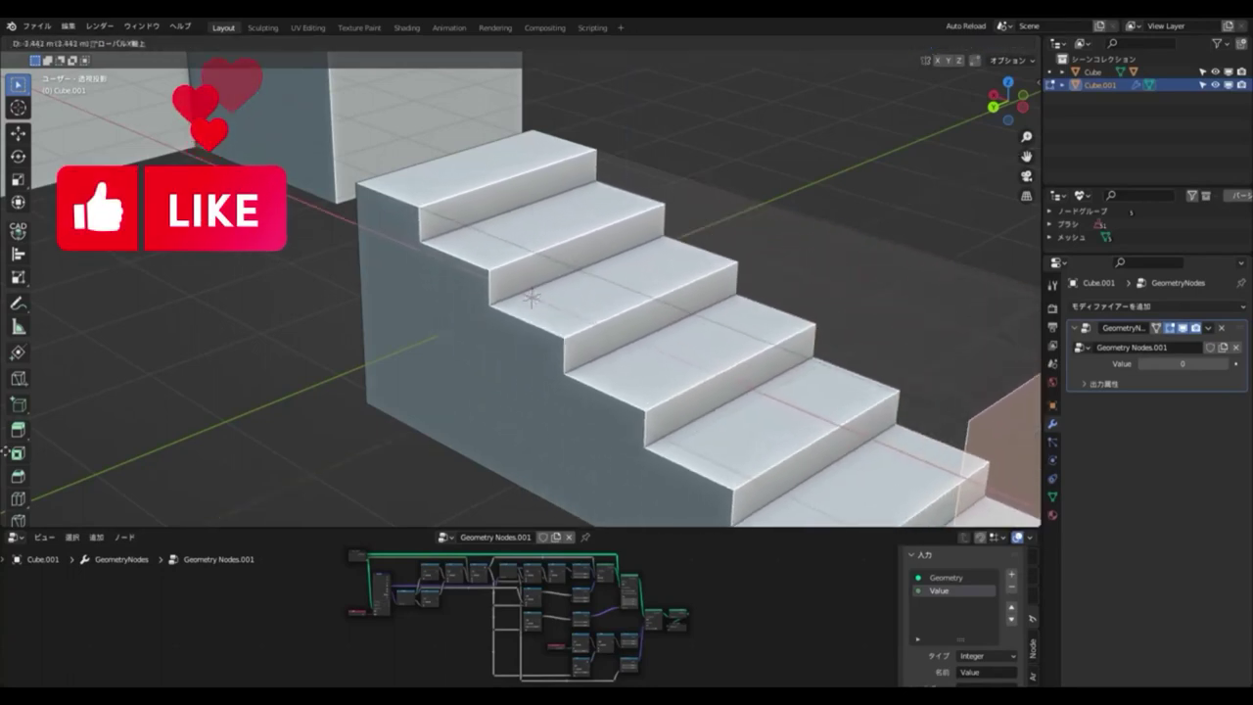
Lengthen the stair flight along X with repeated end-face moves, then leave Edit Mode.
{"action": "left_click", "coordinate": [838, 366]}
{"action": "scroll", "coordinate": [838, 367], "scroll_direction": "down", "scroll_amount": 4}
{"action": "middle_click_drag", "start_coordinate": [755, 280], "coordinate": [685, 284]}
{"action": "key", "text": "g"}
{"action": "key", "text": "x"}
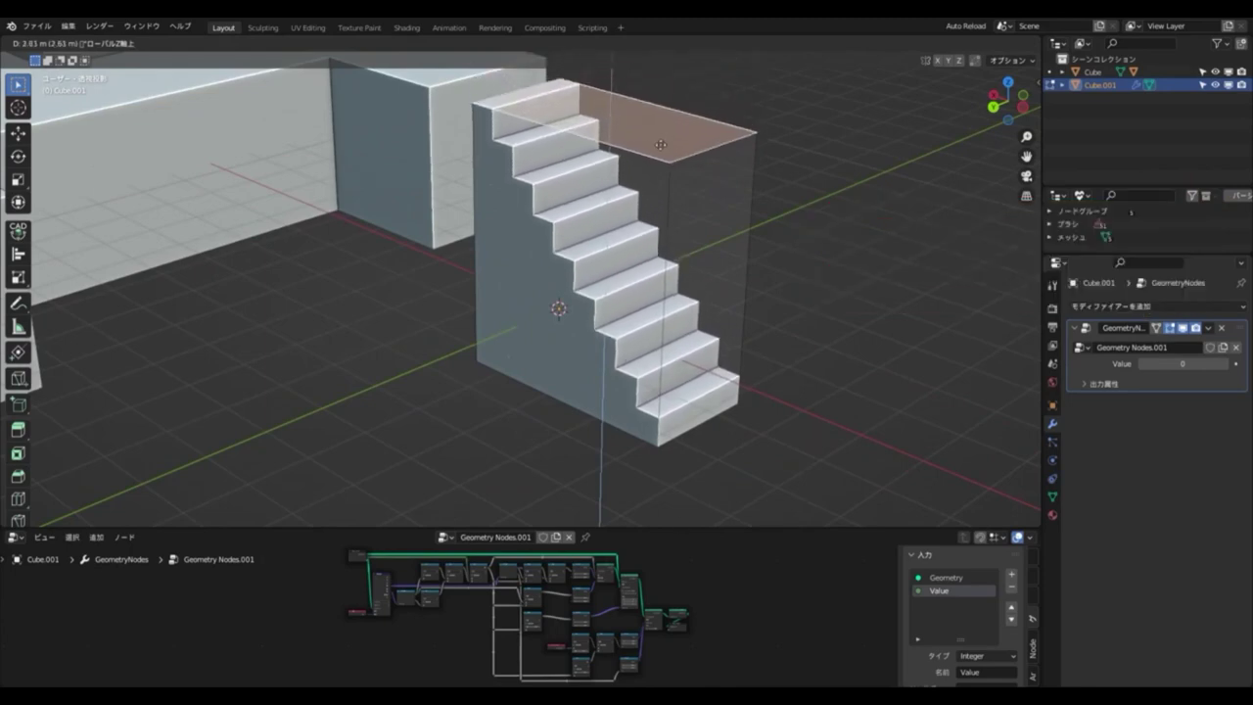
{"action": "left_click", "coordinate": [656, 172]}
{"action": "key", "text": "g"}
{"action": "key", "text": "x"}
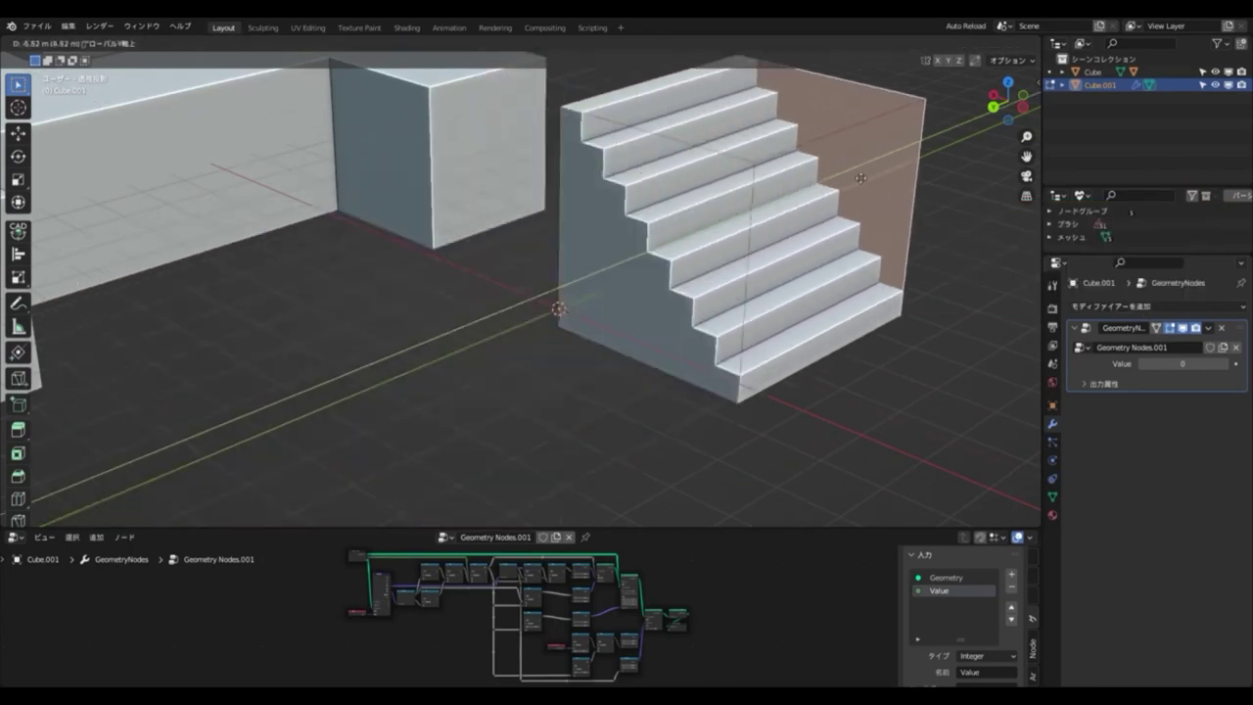
{"action": "left_click", "coordinate": [425, 293]}
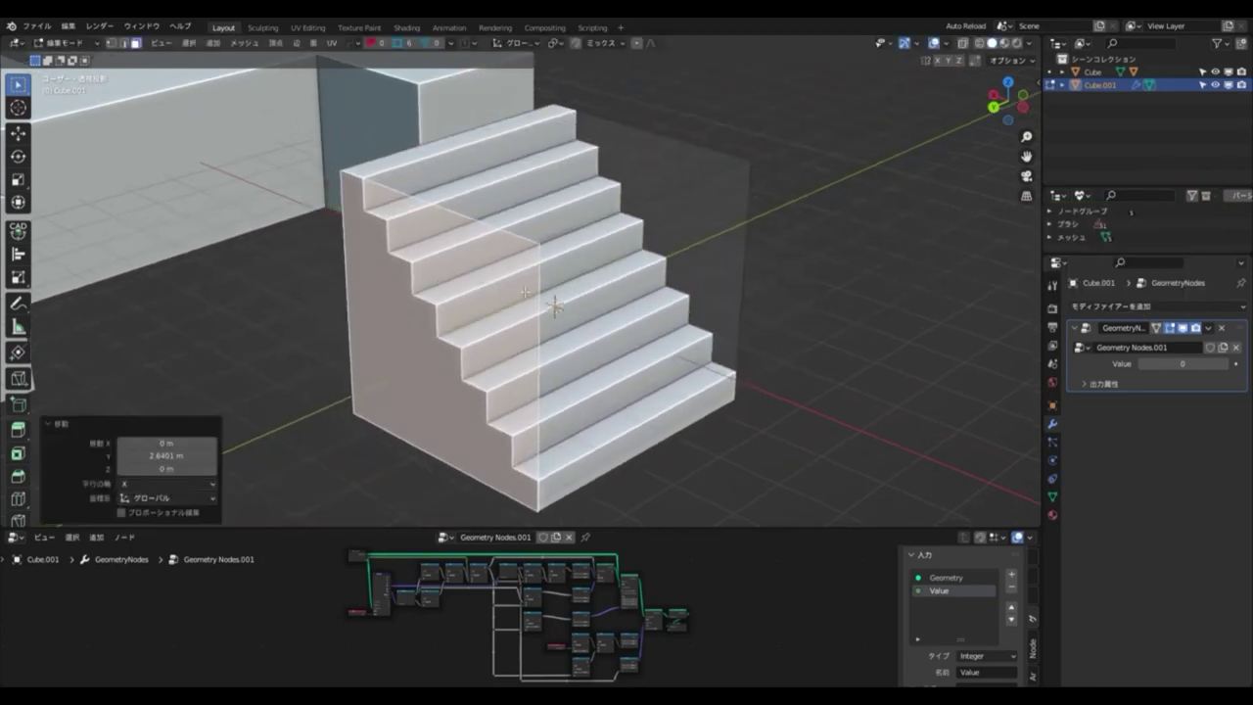
{"action": "key", "text": "Tab"}
Adjust the stair generator's step value and move the stairs against the block.
{"action": "mouse_move", "coordinate": [1182, 363]}
{"action": "left_mouse_down"}
{"action": "mouse_move", "coordinate": [1205, 363]}
{"action": "mouse_move", "coordinate": [1158, 363]}
{"action": "left_mouse_up"}
{"action": "key", "text": "Return"}
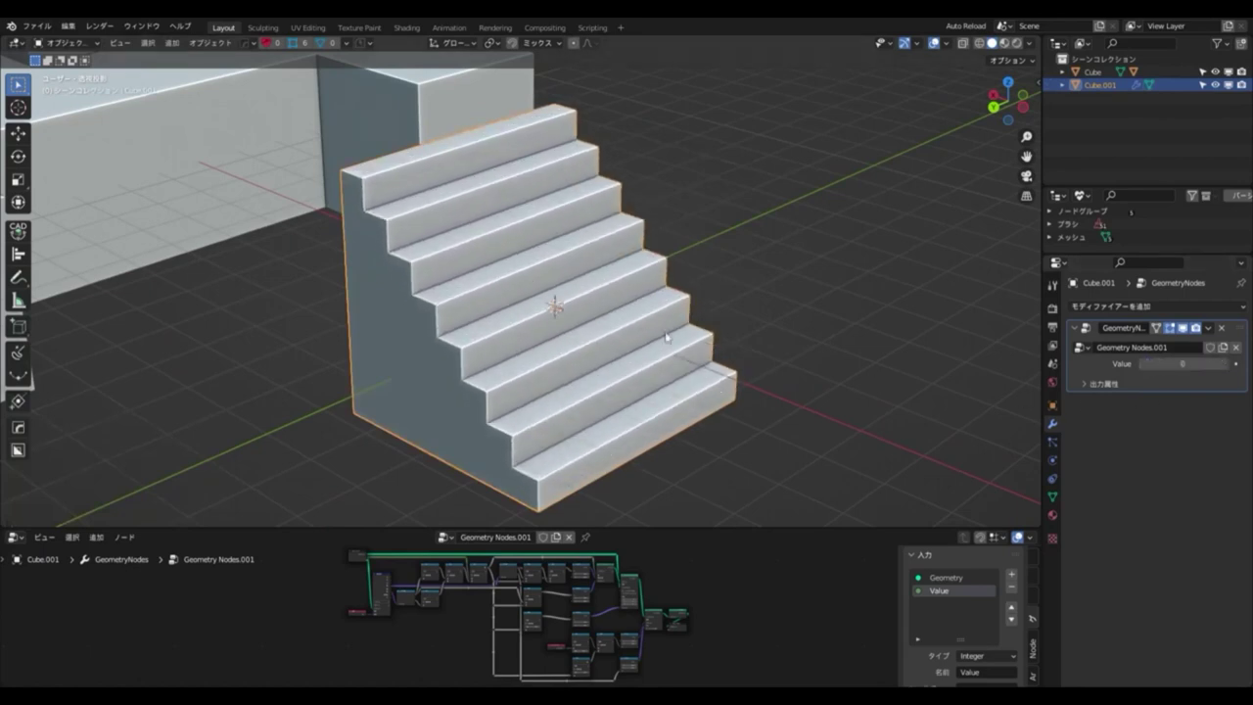
{"action": "key", "text": "g"}
{"action": "scroll", "coordinate": [623, 294], "scroll_direction": "up", "scroll_amount": 3}
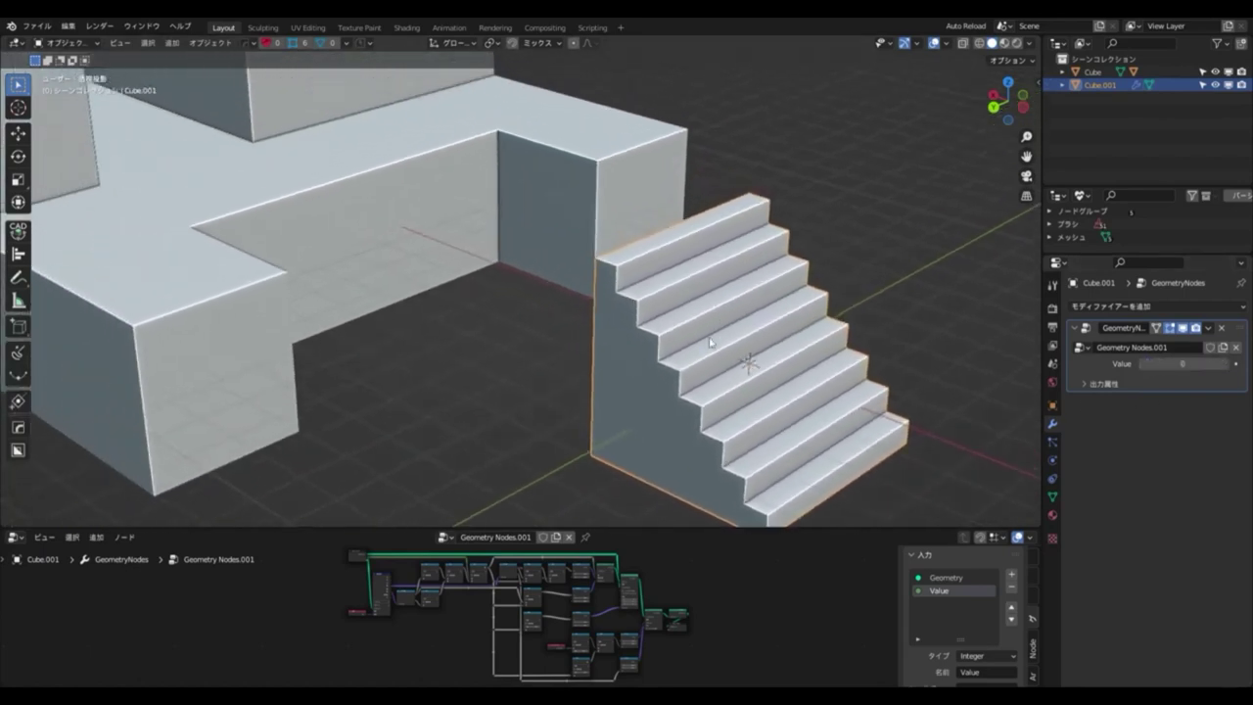
{"action": "left_click", "coordinate": [510, 274]}
In Edit Mode, extend the stairs 0.66553 m along X and lower the top steps 0.42693 m.
{"action": "key", "text": "Tab"}
{"action": "scroll", "coordinate": [473, 285], "scroll_direction": "up", "scroll_amount": 4}
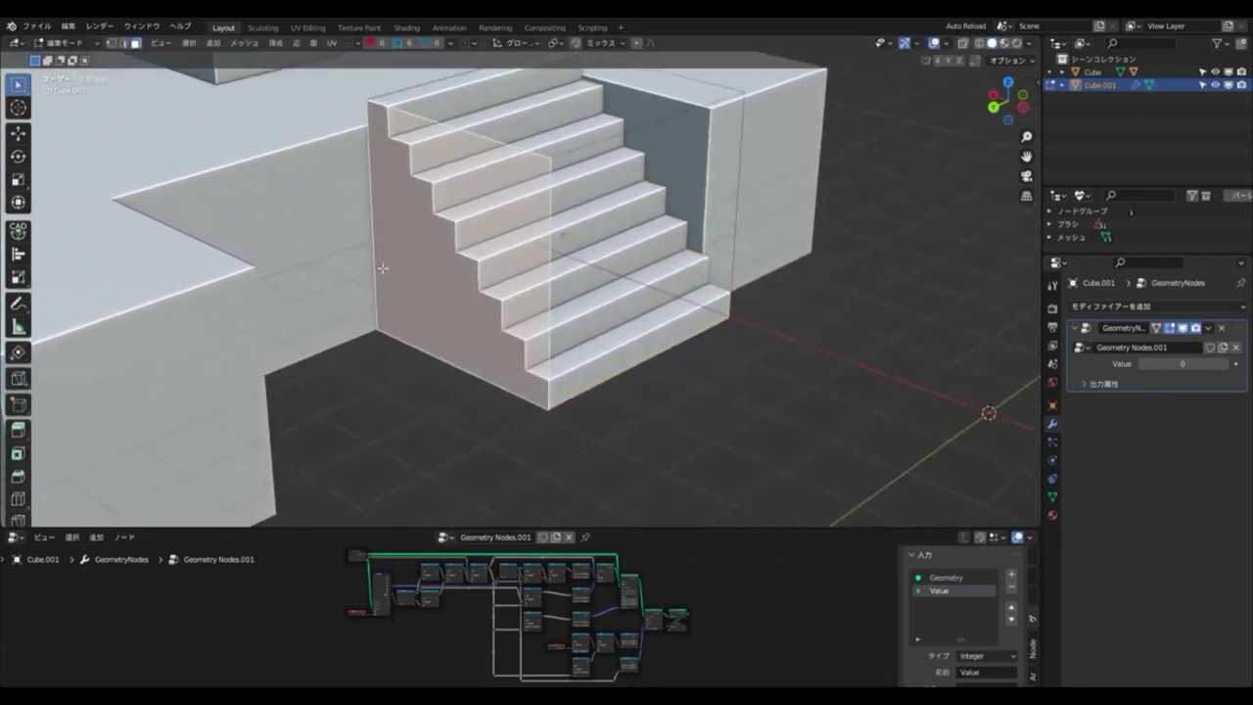
{"action": "left_click", "coordinate": [373, 291]}
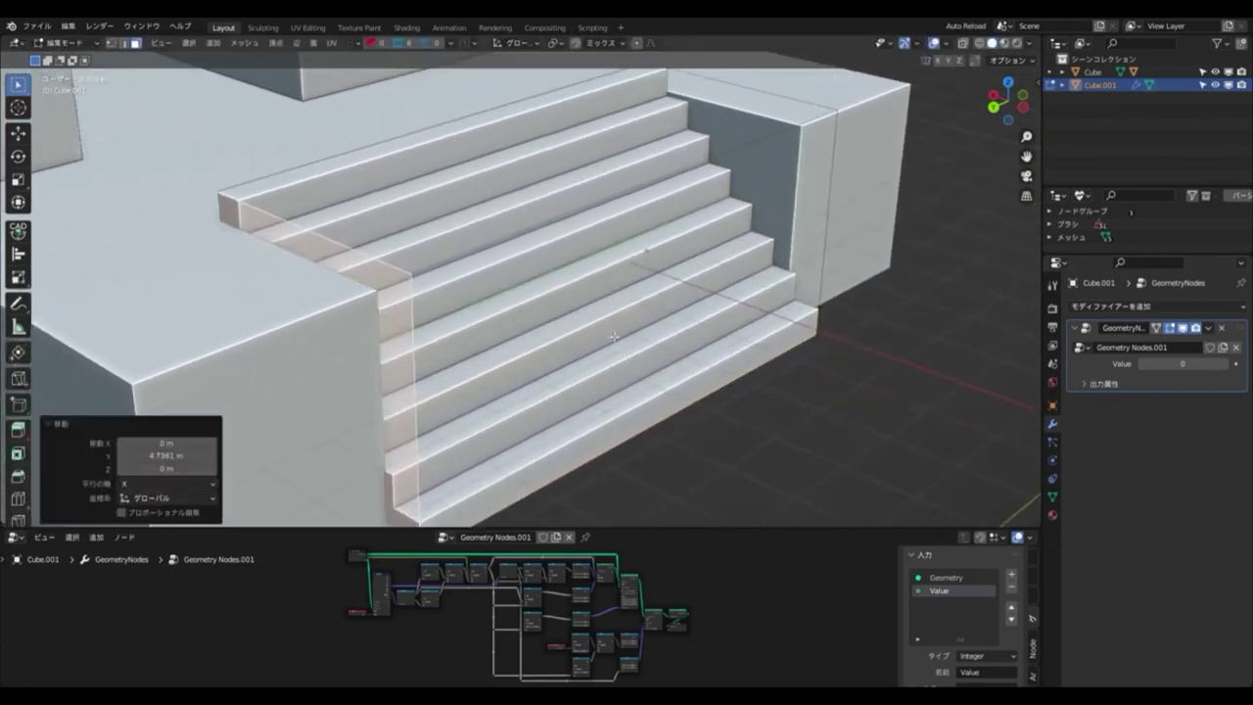
{"action": "key", "text": "e"}
{"action": "left_click", "coordinate": [798, 327]}
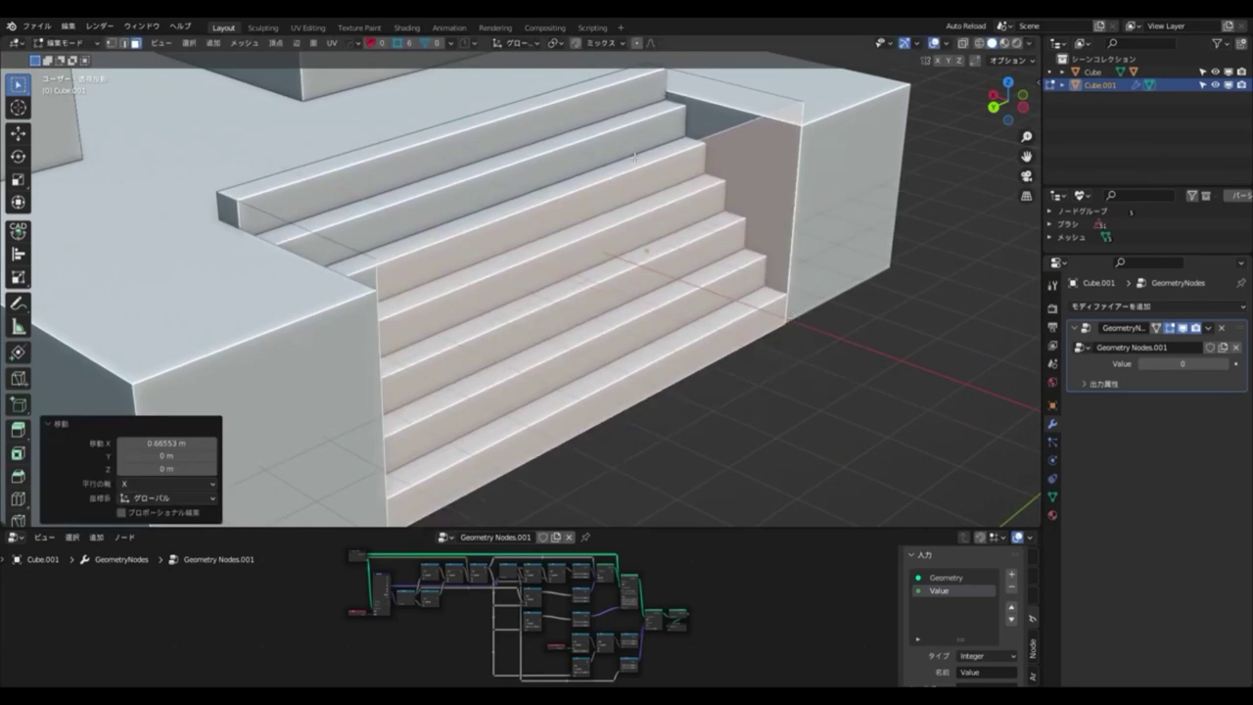
{"action": "key", "text": "g"}
{"action": "key", "text": "z"}
{"action": "left_click", "coordinate": [774, 173]}
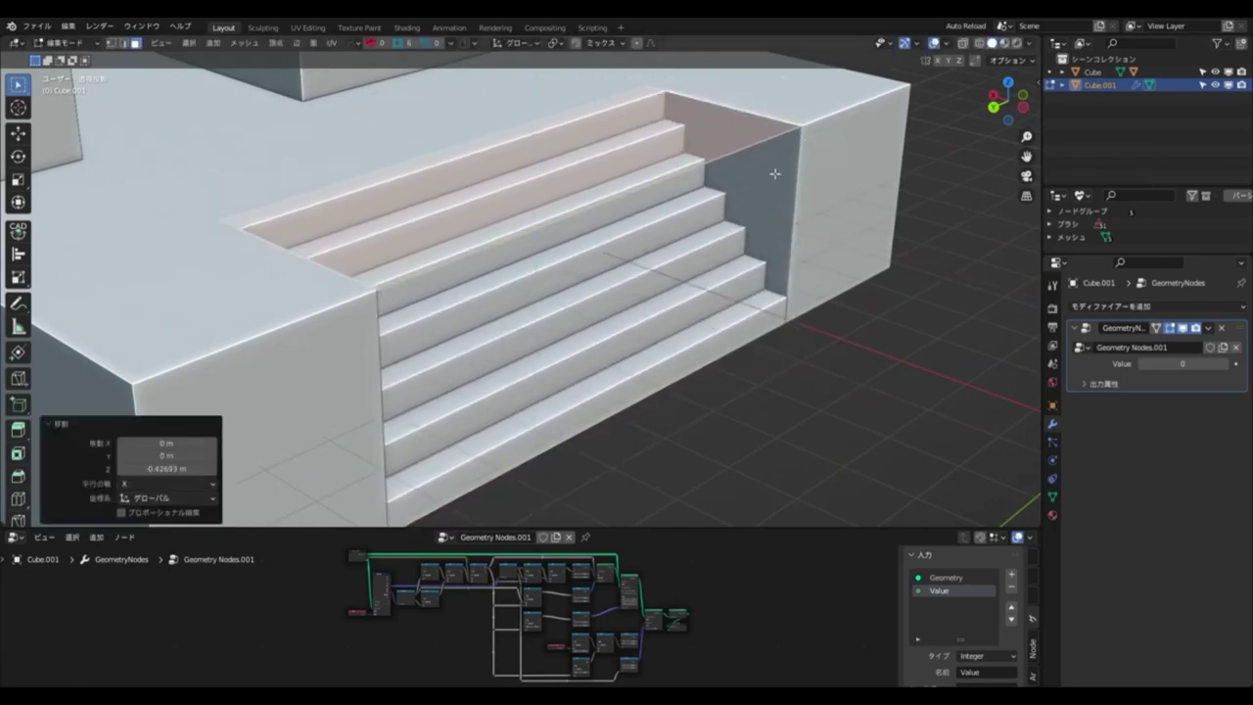
{"action": "scroll", "coordinate": [768, 173], "scroll_direction": "down", "scroll_amount": 2}
{"action": "key", "text": "Tab"}
Duplicate the stairs as Cube.002, place the copy higher up, and narrow it along Y.
{"action": "middle_click_drag", "start_coordinate": [621, 222], "coordinate": [759, 366]}
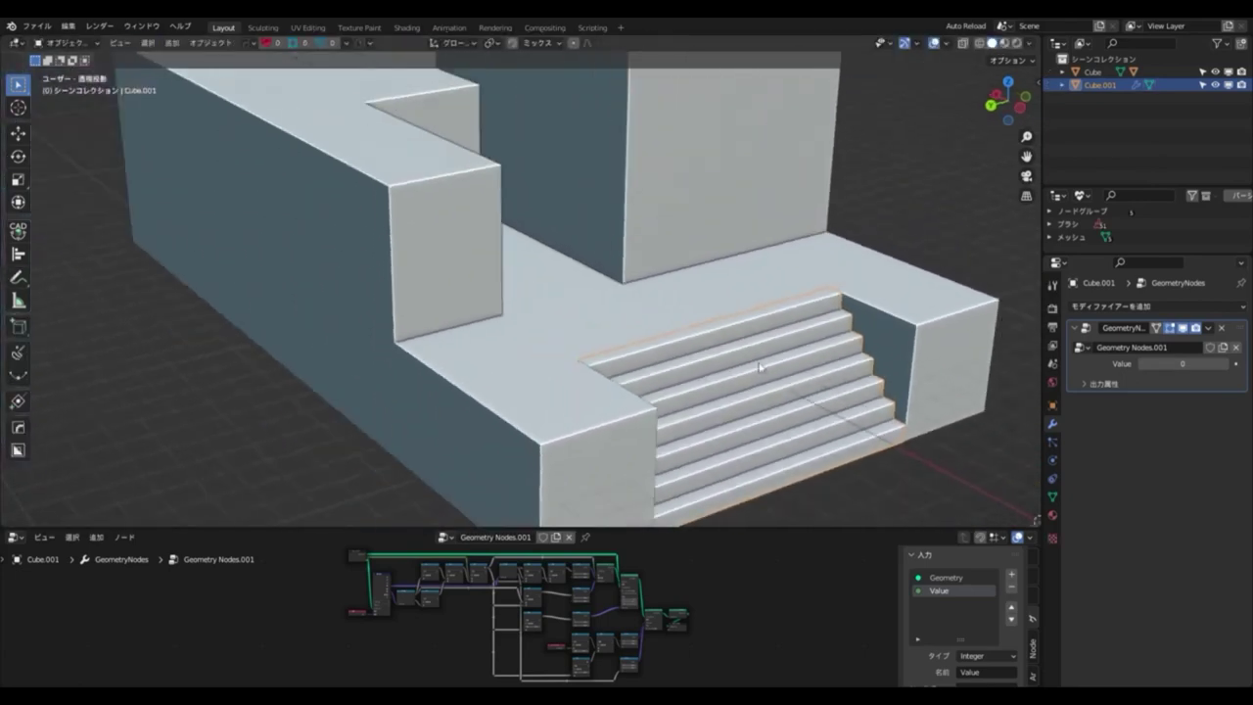
{"action": "key", "text": "shift+d"}
{"action": "left_click", "coordinate": [840, 233]}
{"action": "key", "text": "Tab"}
{"action": "middle_click_drag", "start_coordinate": [839, 232], "coordinate": [705, 284]}
{"action": "left_click", "coordinate": [925, 258]}
{"action": "key", "text": "Tab"}
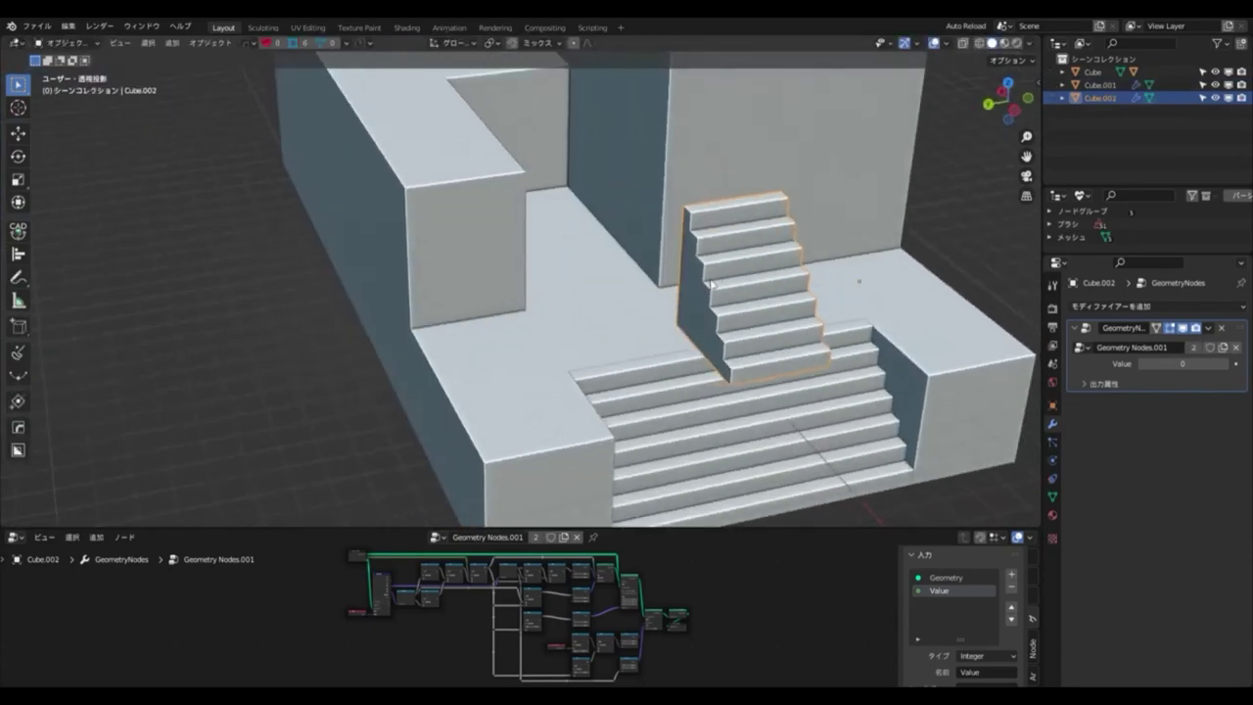
Move the second flight into position against the upper wall.
{"action": "key", "text": "g"}
{"action": "left_click", "coordinate": [560, 225]}
{"action": "key", "text": "g"}
{"action": "left_click", "coordinate": [553, 183]}
{"action": "scroll", "coordinate": [545, 182], "scroll_direction": "up", "scroll_amount": 3}
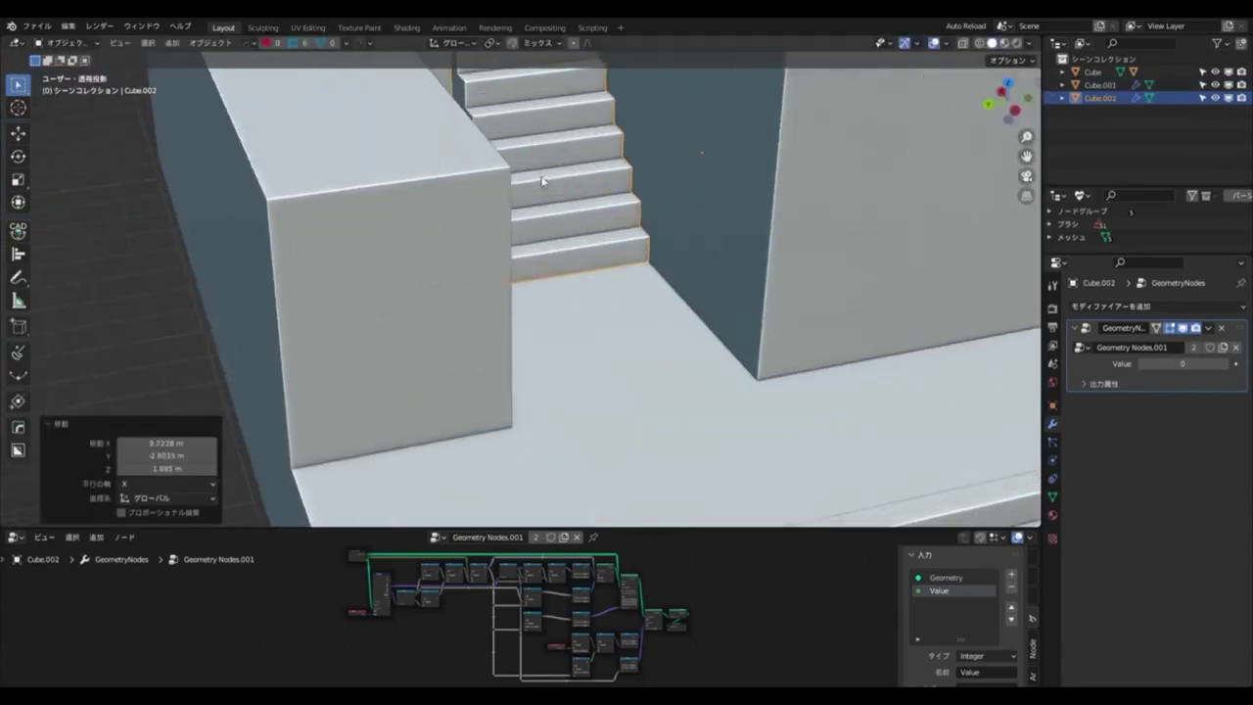
{"action": "middle_click_drag", "start_coordinate": [545, 182], "coordinate": [520, 245]}
In Edit Mode, lengthen the second flight along X and raise its top steps 0.81867 m.
{"action": "key", "text": "Tab"}
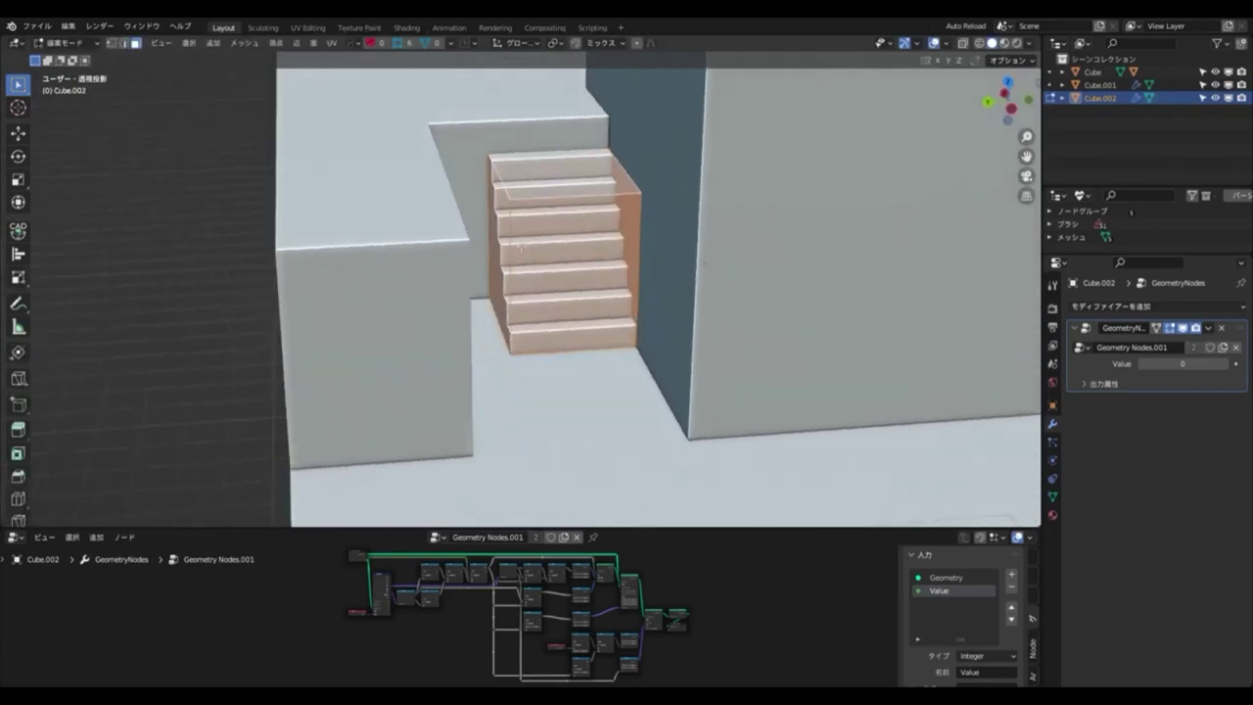
{"action": "left_click", "coordinate": [474, 229]}
{"action": "key", "text": "g"}
{"action": "key", "text": "x"}
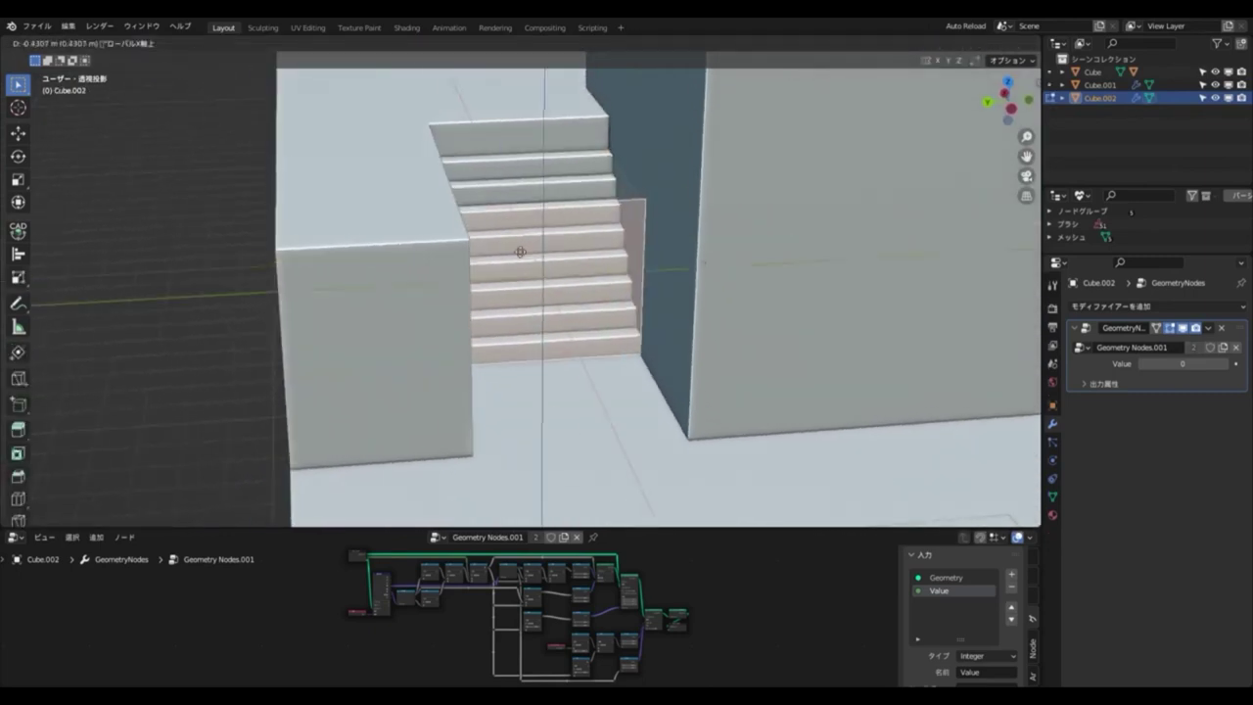
{"action": "left_click", "coordinate": [670, 438]}
{"action": "key", "text": "g"}
{"action": "key", "text": "z"}
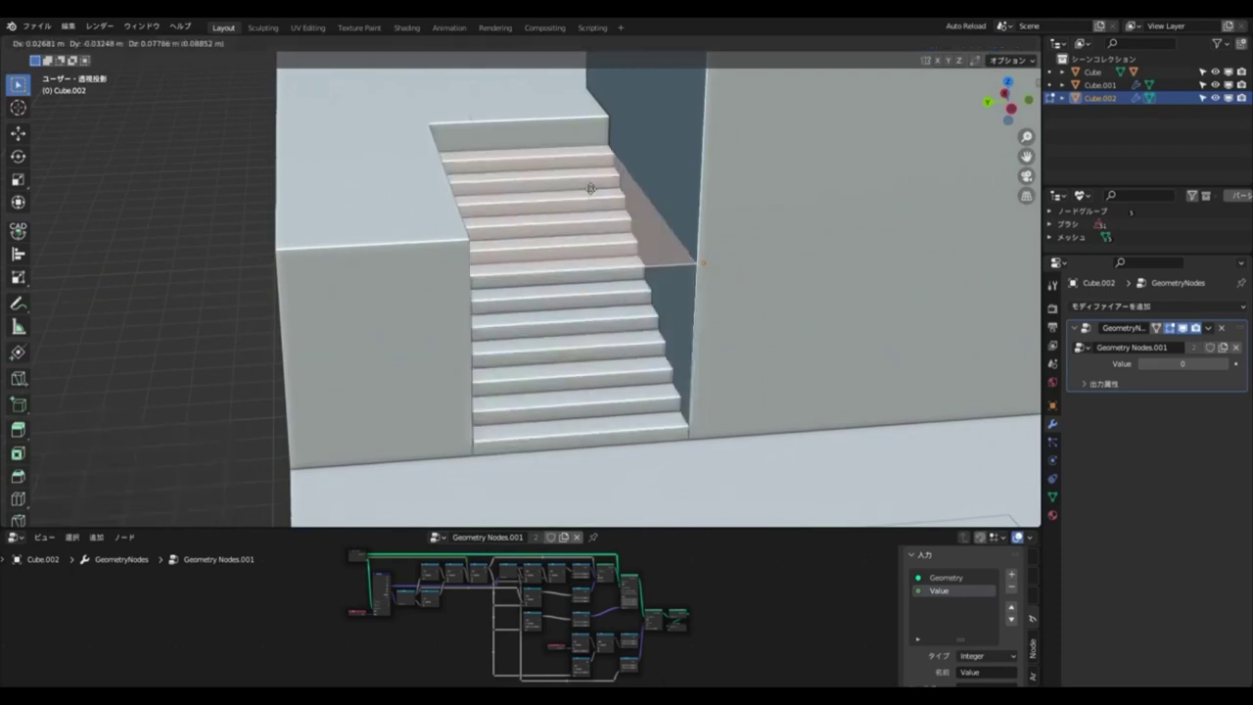
{"action": "left_click", "coordinate": [617, 125]}
{"action": "scroll", "coordinate": [613, 167], "scroll_direction": "down", "scroll_amount": 5}
{"action": "middle_click_drag", "start_coordinate": [616, 125], "coordinate": [605, 302]}
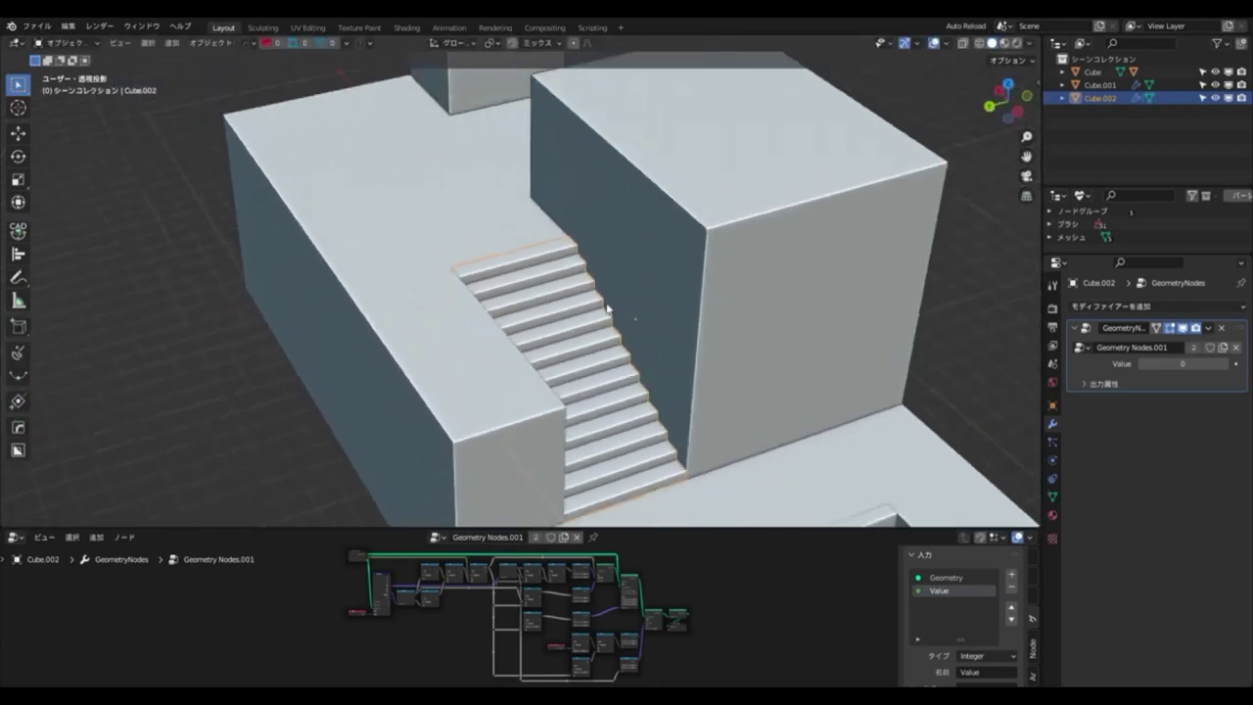
Duplicate the second flight as Cube.003, raise it on Z, and shift it 8.9659 m along X.
{"action": "key", "text": "shift+d"}
{"action": "key", "text": "z"}
{"action": "left_click", "coordinate": [623, 226]}
{"action": "key", "text": "g"}
{"action": "key", "text": "x"}
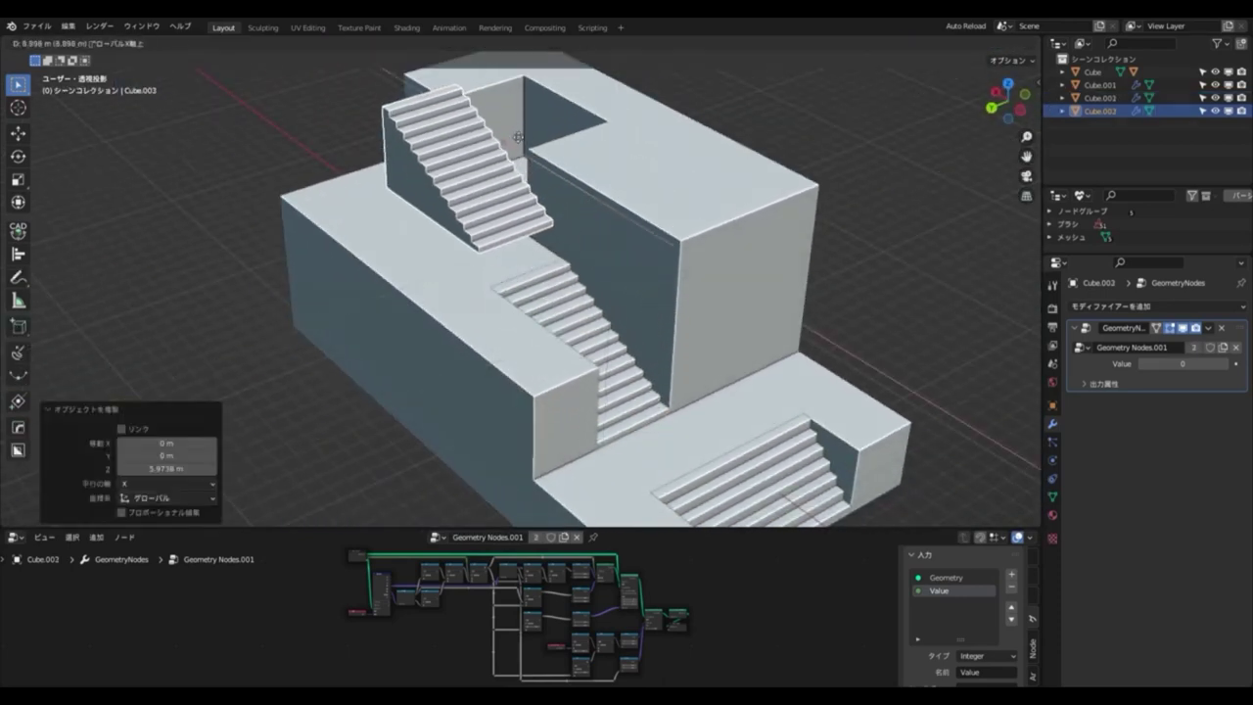
{"action": "left_click", "coordinate": [548, 235]}
Rotate the third flight 90° about Z (rz90) and slide it -7.3427 m along X.
{"action": "scroll", "coordinate": [543, 235], "scroll_direction": "up", "scroll_amount": 4}
{"action": "type", "text": "rz"}
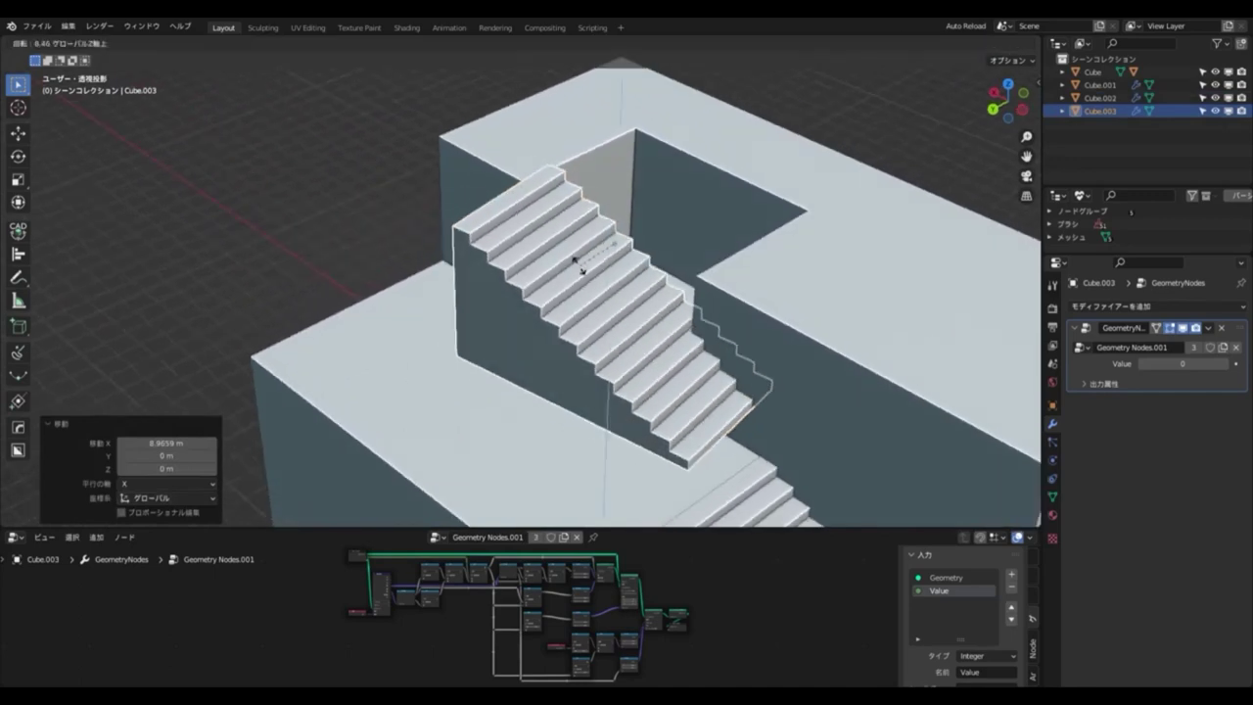
{"action": "type", "text": "90"}
{"action": "key", "text": "Return"}
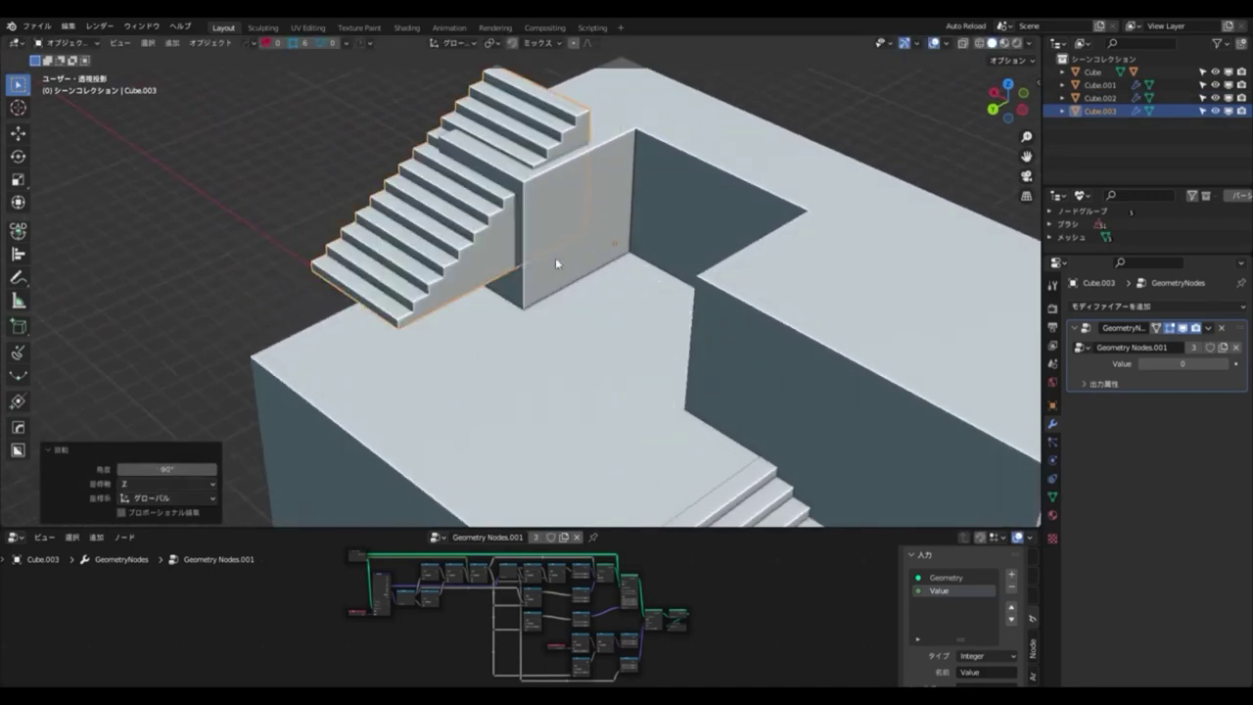
{"action": "middle_click_drag", "start_coordinate": [555, 258], "coordinate": [615, 260]}
{"action": "key", "text": "g"}
{"action": "key", "text": "z"}
{"action": "key", "text": "x"}
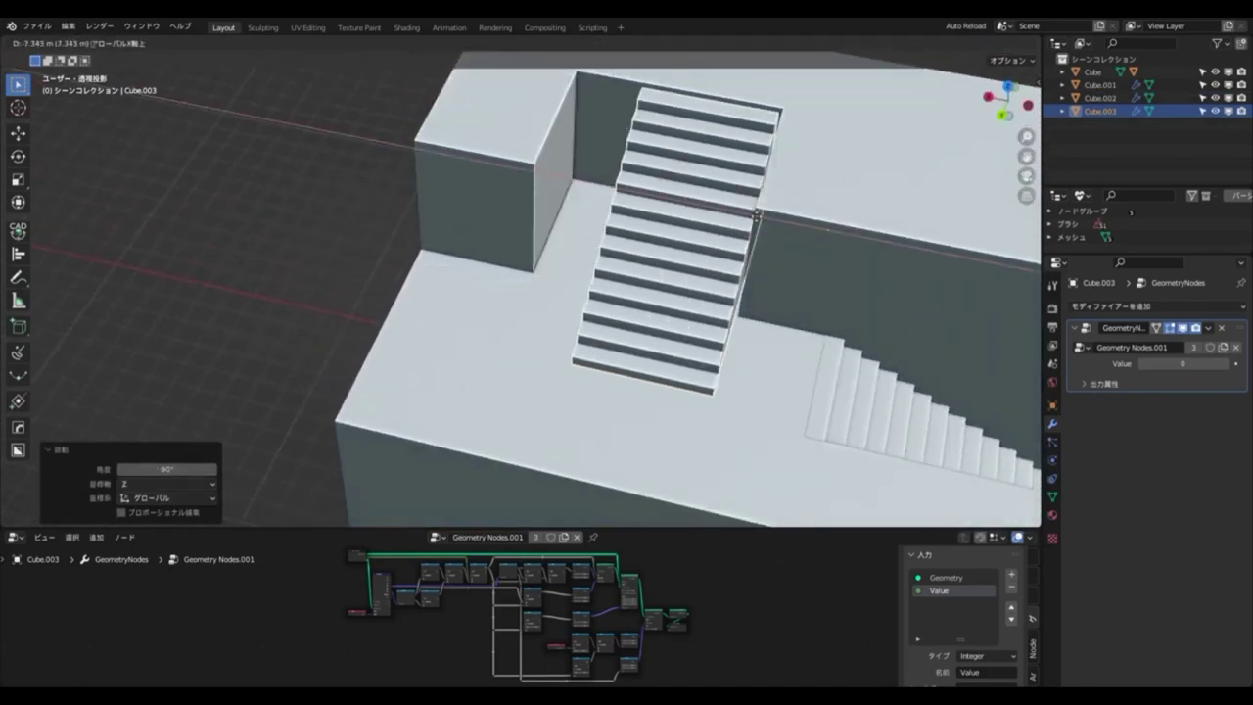
{"action": "left_click", "coordinate": [745, 207]}
{"action": "mouse_move", "coordinate": [744, 207]}
{"action": "middle_mouse_down"}
{"action": "mouse_move", "coordinate": [800, 190]}
{"action": "mouse_move", "coordinate": [755, 207]}
{"action": "middle_mouse_up"}
Stretch the third flight's mesh 2.618 m along X.
{"action": "key", "text": "g"}
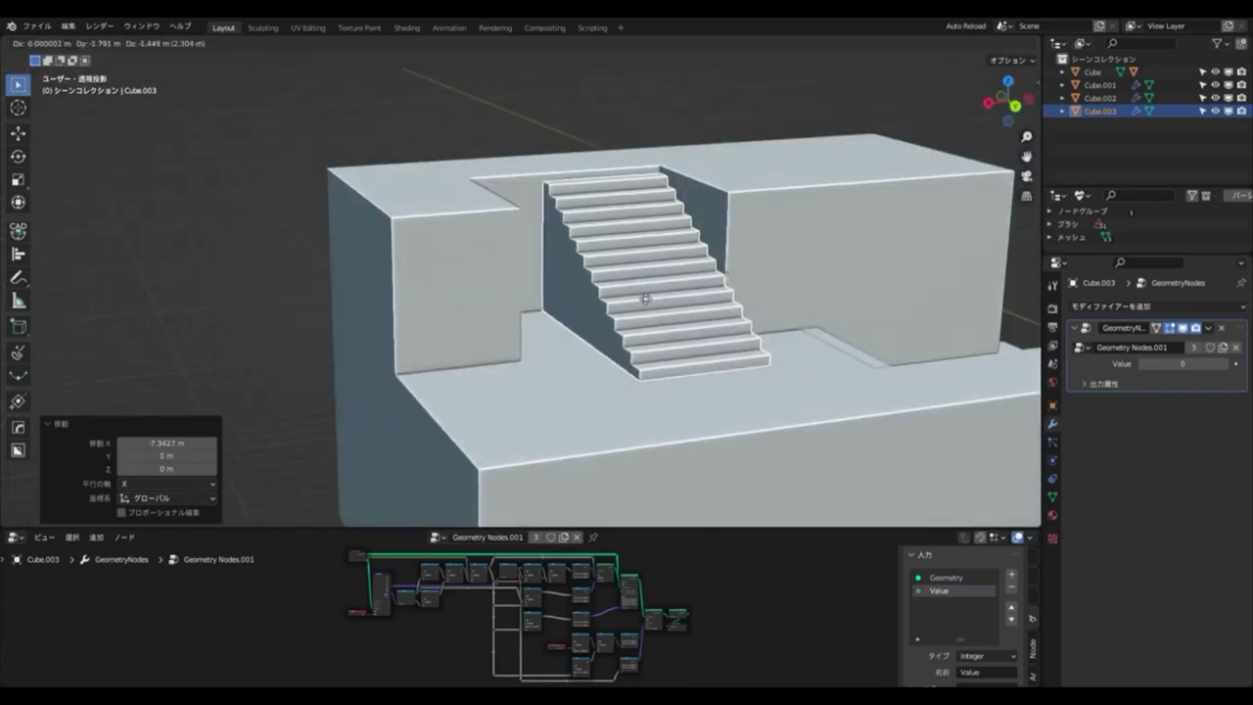
{"action": "key", "text": "g"}
{"action": "scroll", "coordinate": [664, 311], "scroll_direction": "up", "scroll_amount": 3}
{"action": "key", "text": "x"}
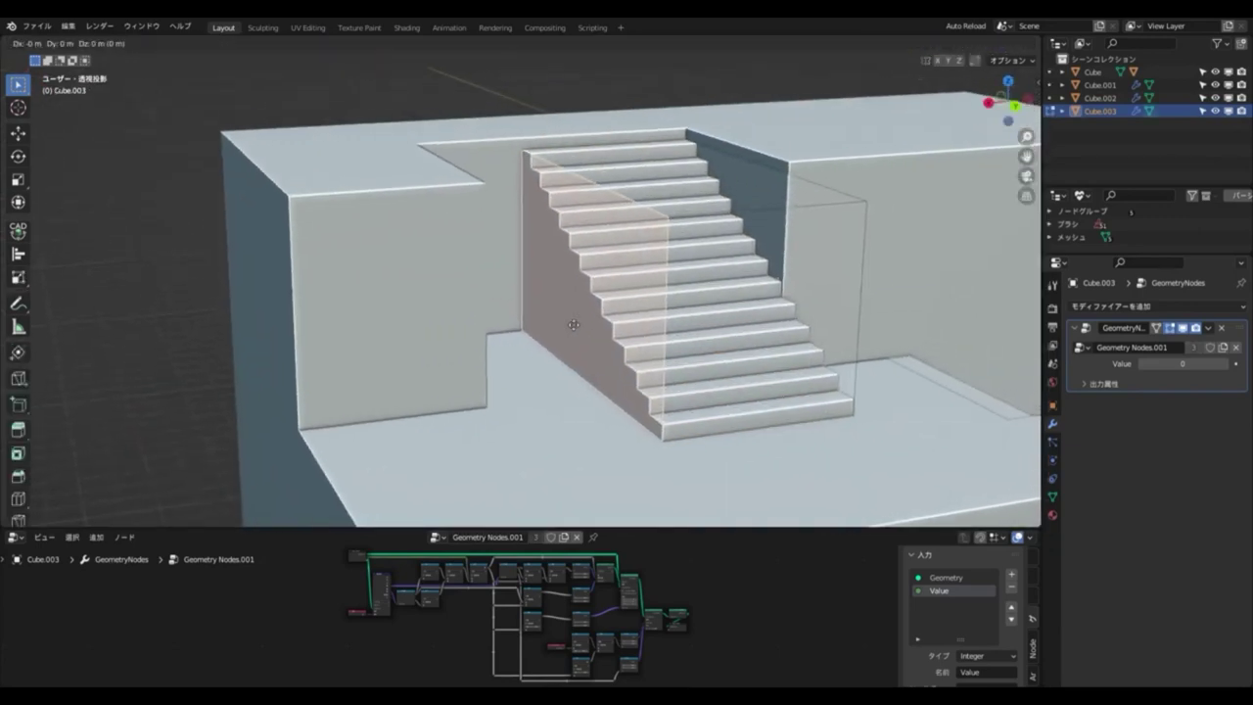
{"action": "left_click", "coordinate": [484, 396]}
Move the third flight's top section and raise it 0.2762 m on Z, then exit Edit Mode.
{"action": "key", "text": "g"}
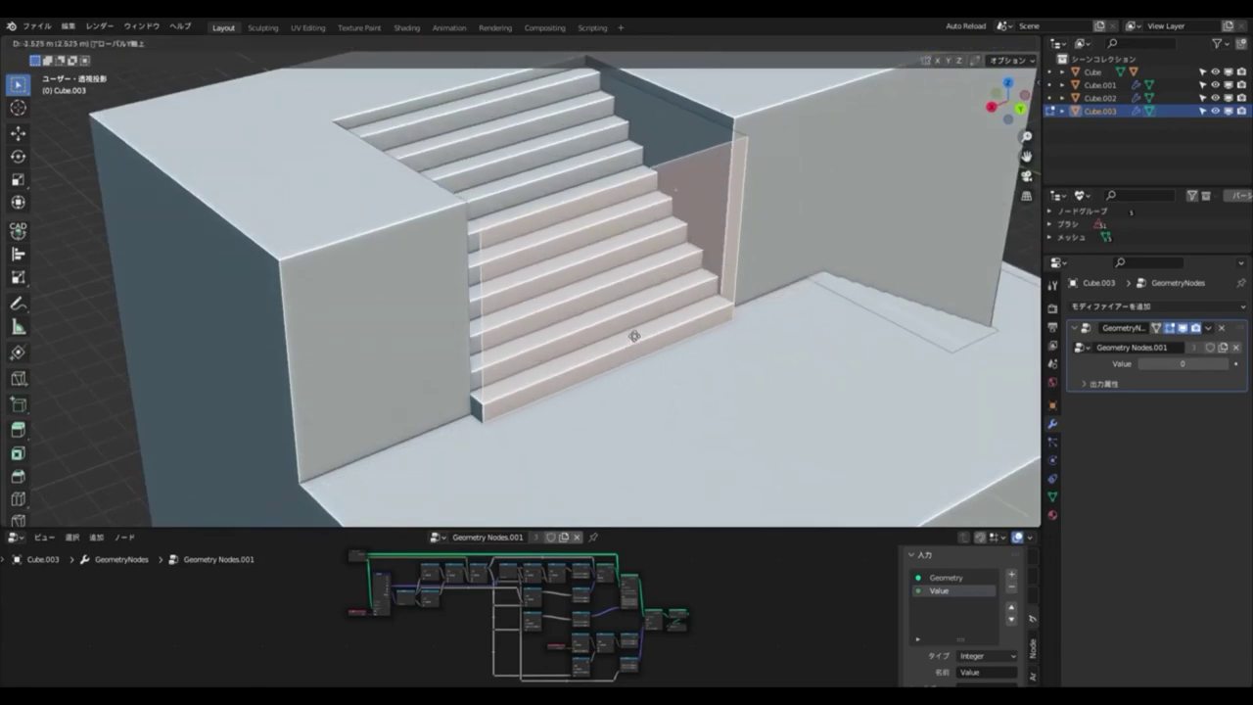
{"action": "left_click", "coordinate": [588, 167]}
{"action": "key", "text": "g"}
{"action": "key", "text": "z"}
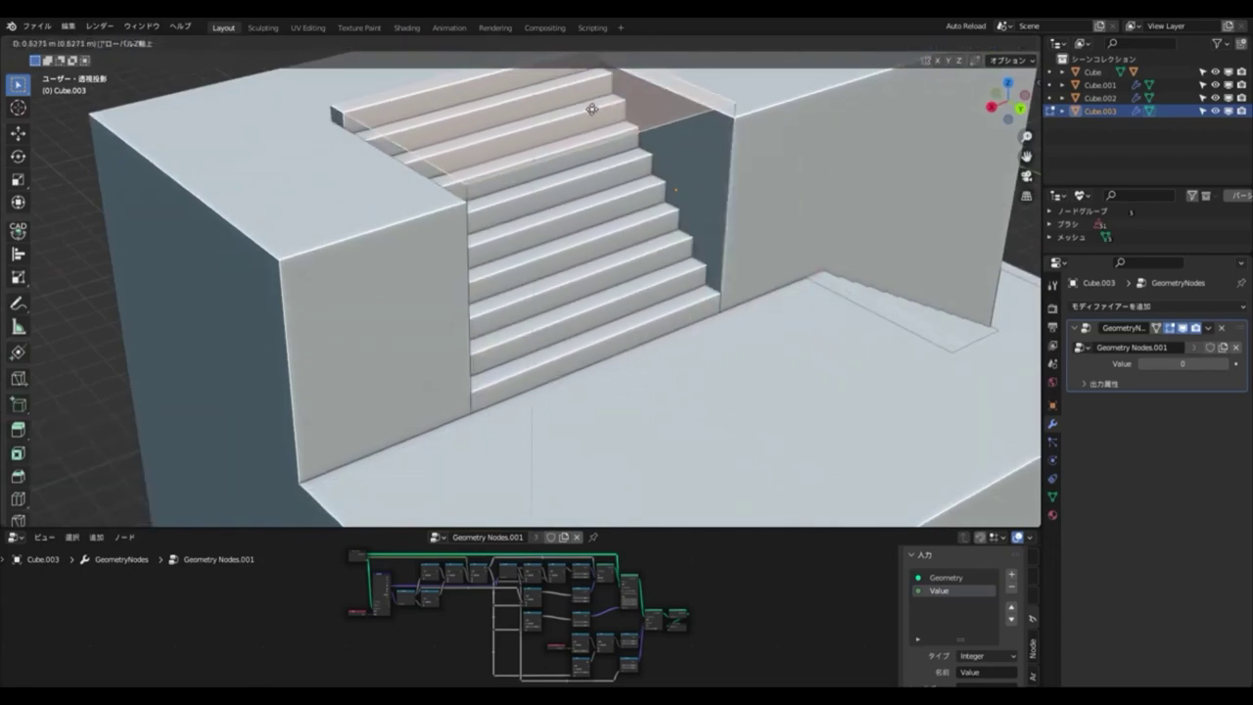
{"action": "left_click", "coordinate": [724, 112]}
{"action": "middle_click_drag", "start_coordinate": [724, 112], "coordinate": [569, 233]}
{"action": "scroll", "coordinate": [693, 157], "scroll_direction": "down", "scroll_amount": 5}
{"action": "key", "text": "Tab"}
Select all four objects and apply Set Origin > Origin to Geometry.
{"action": "key", "text": "a"}
{"action": "left_click", "coordinate": [209, 43]}
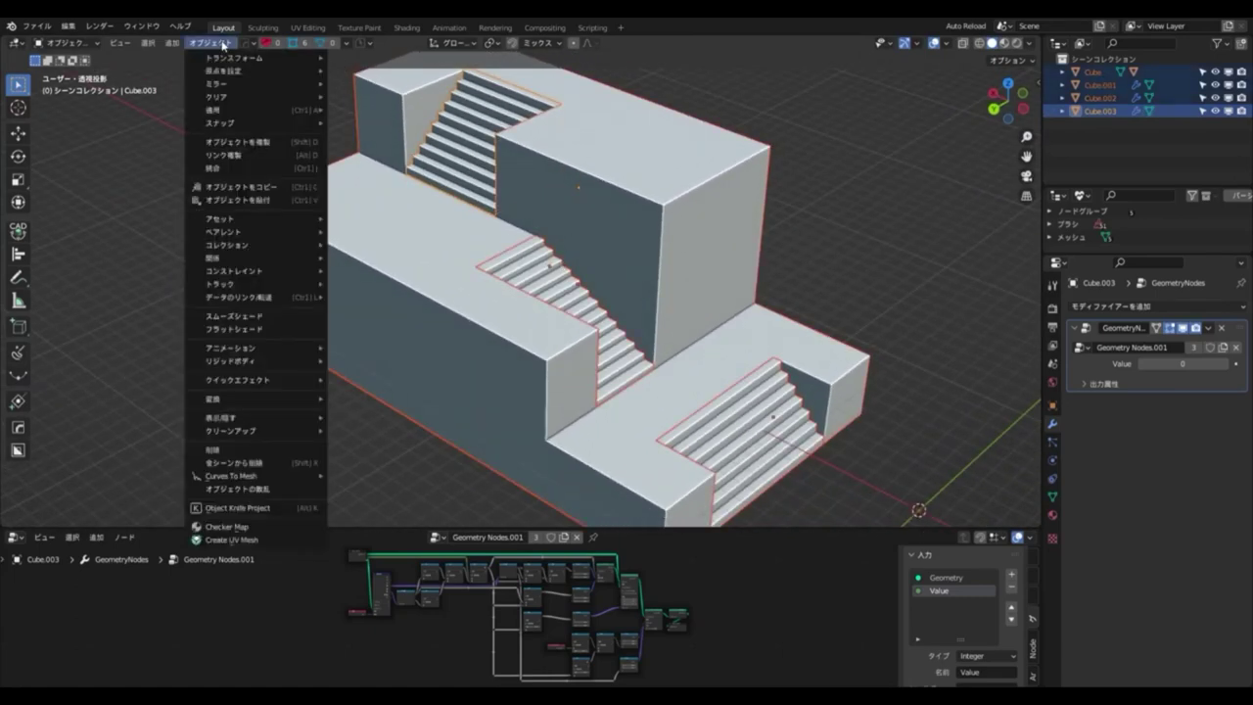
{"action": "mouse_move", "coordinate": [241, 74]}
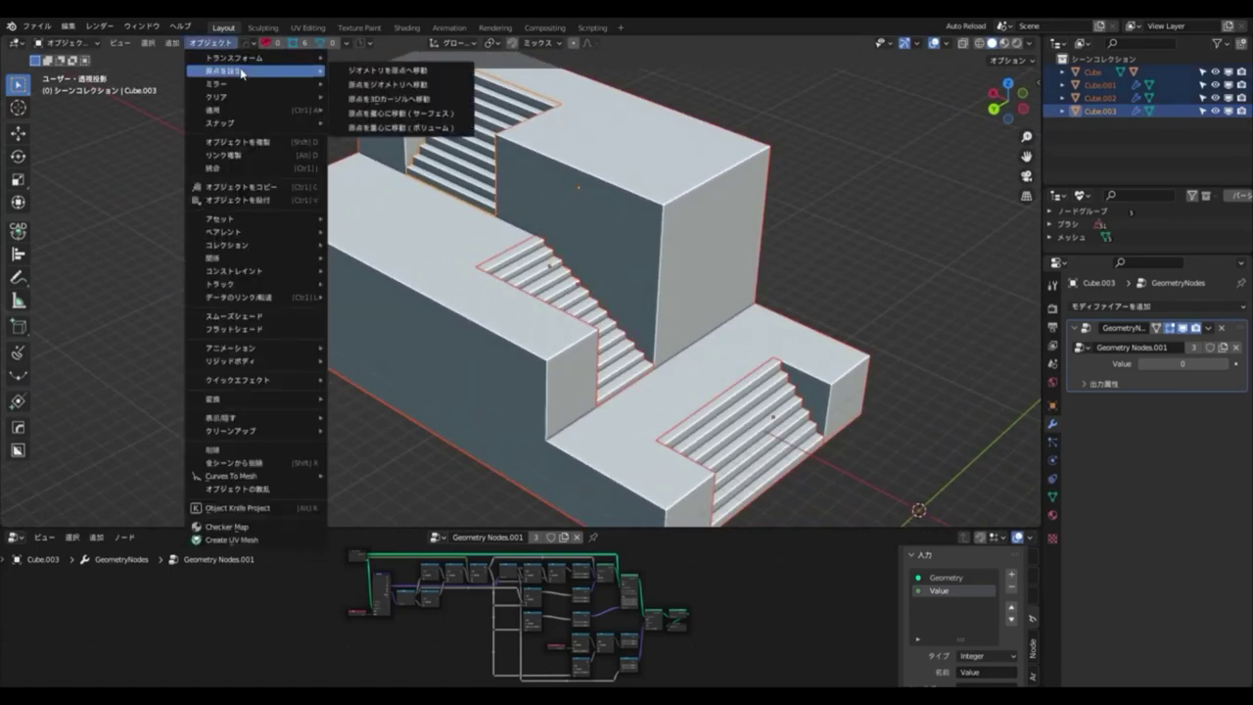
{"action": "left_click", "coordinate": [345, 85]}
Select the building block alone, then the three stair flights.
{"action": "middle_click_drag", "start_coordinate": [606, 274], "coordinate": [558, 276]}
{"action": "left_click", "coordinate": [559, 277]}
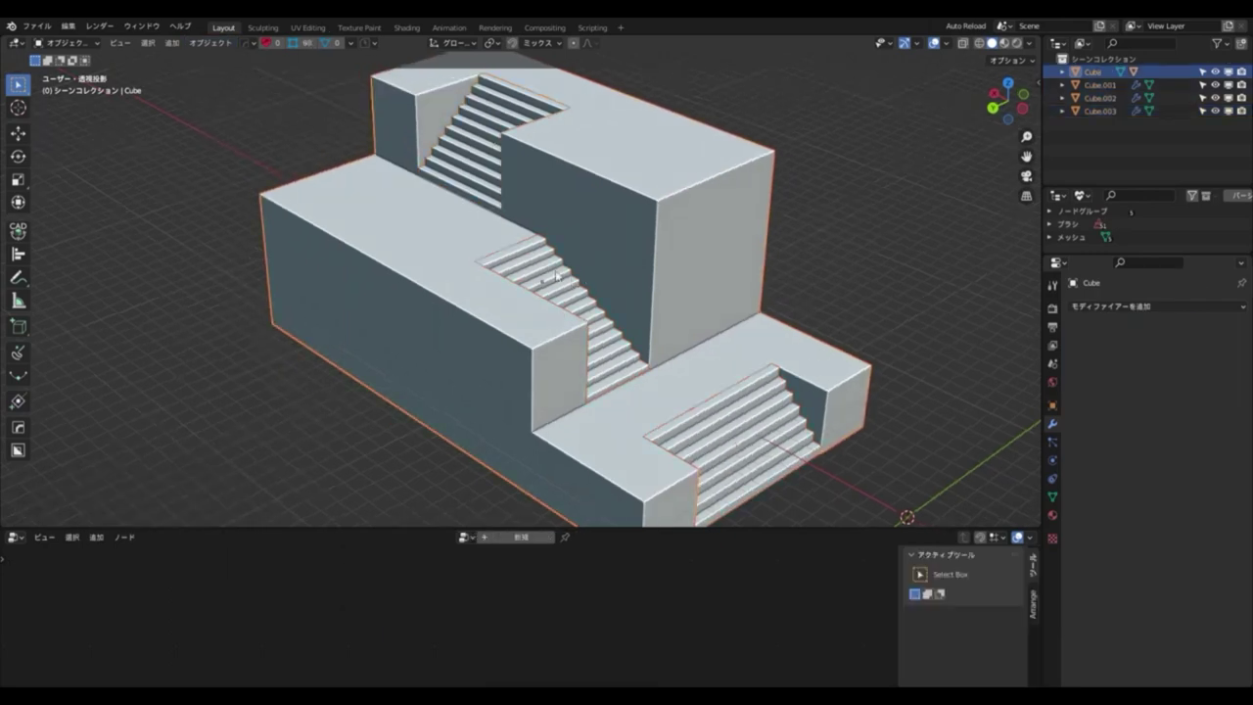
{"action": "left_click", "coordinate": [506, 211]}
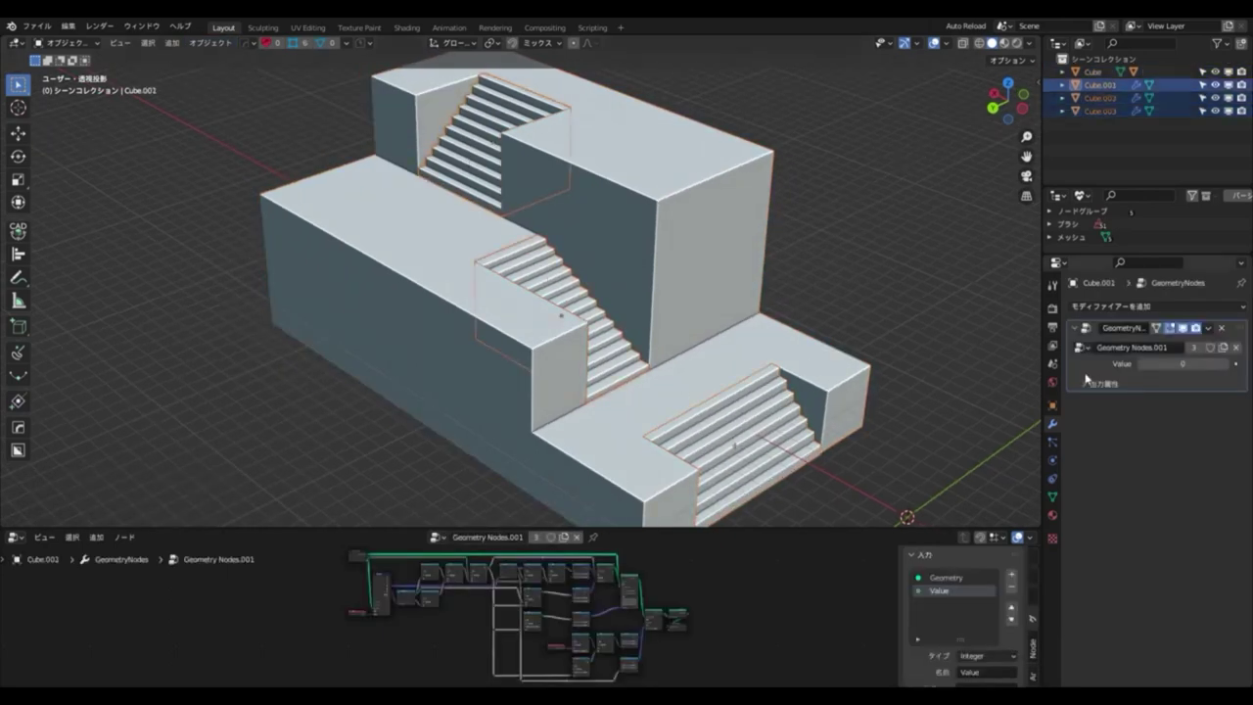